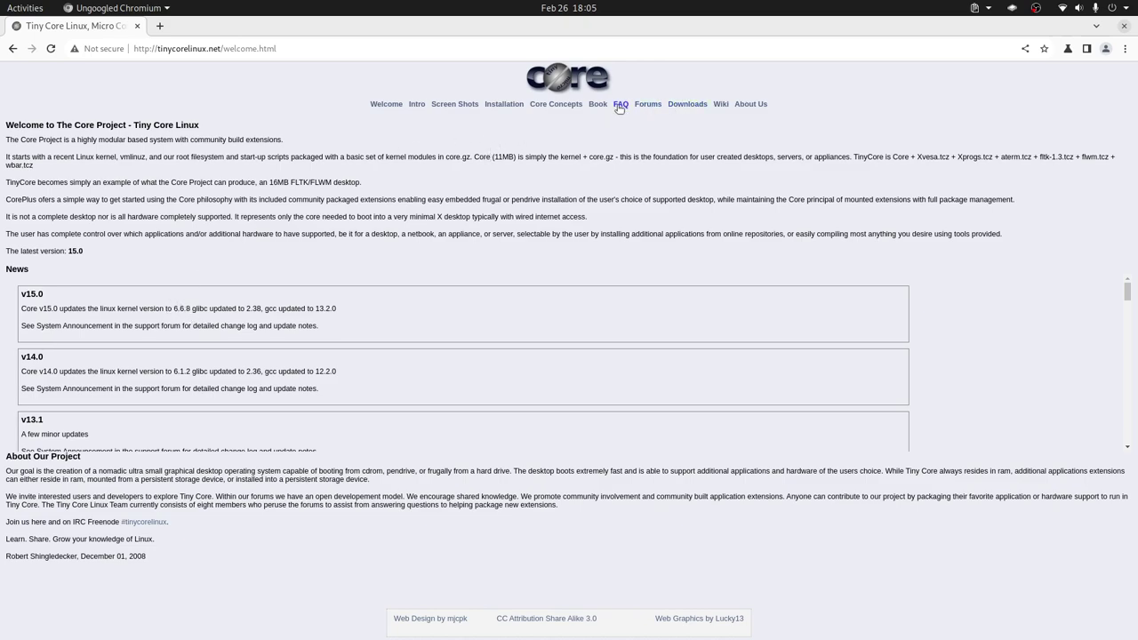
# - Open the Tiny Core forum in a new tab and bring up the Final Releases board under TCB News
pyautogui.middleClick(648, 104)
pyautogui.click(195, 27)
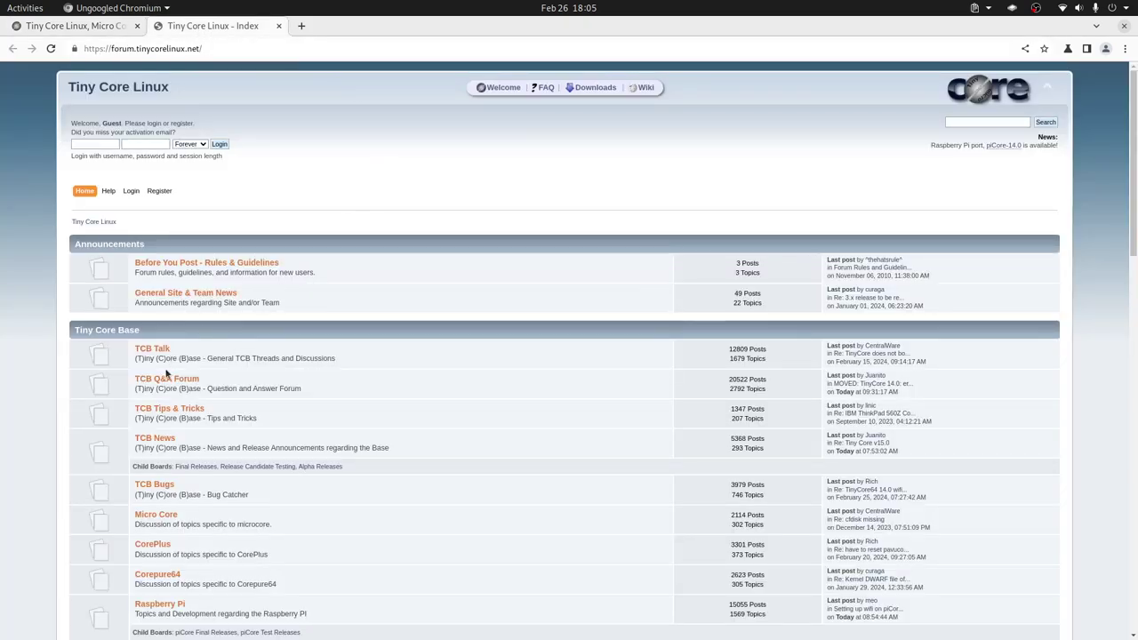
pyautogui.click(155, 439)
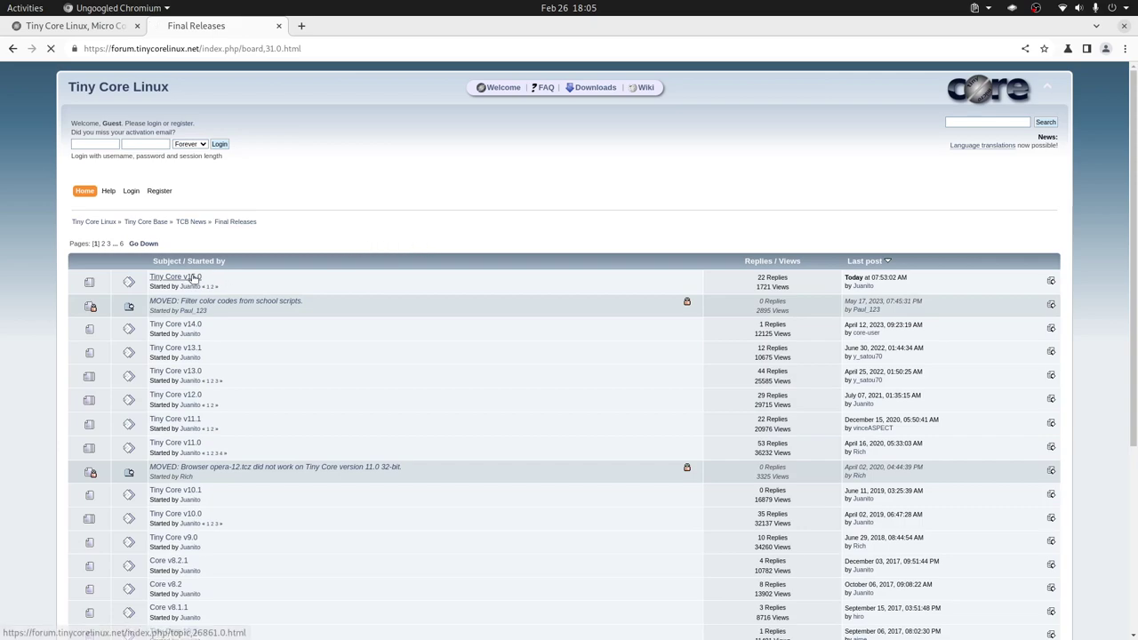
pyautogui.click(246, 276)
pyautogui.hotkey('alt', 'Left')
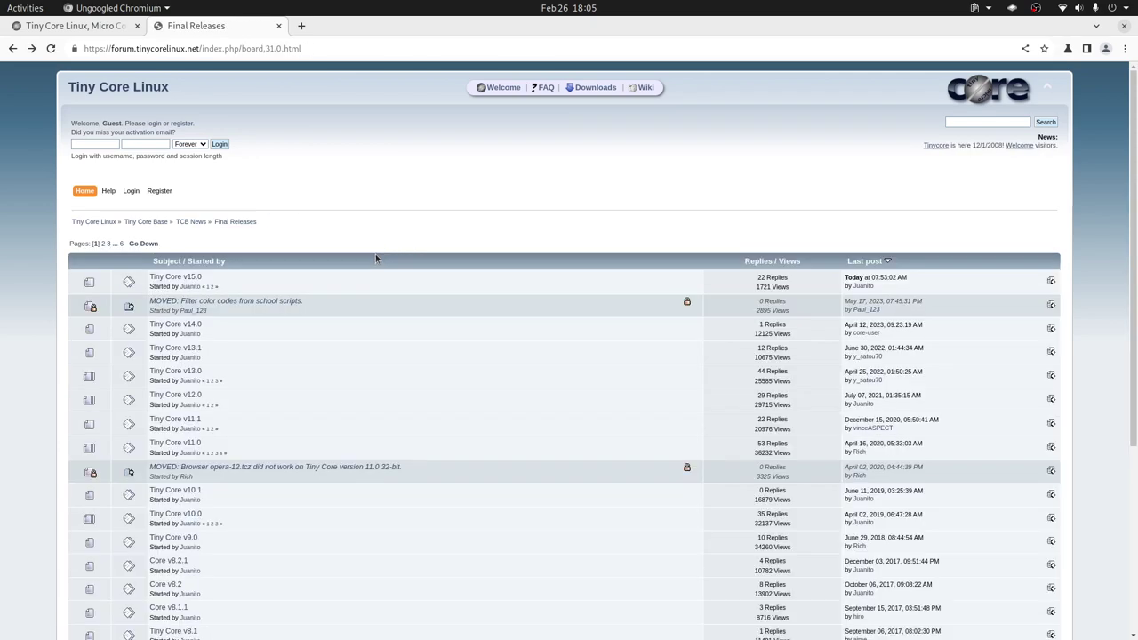
# - Go to page 6 of the Final Releases board and check the year of the Tiny Core Linux 1.0 post
pyautogui.scroll(-5, 375, 258)
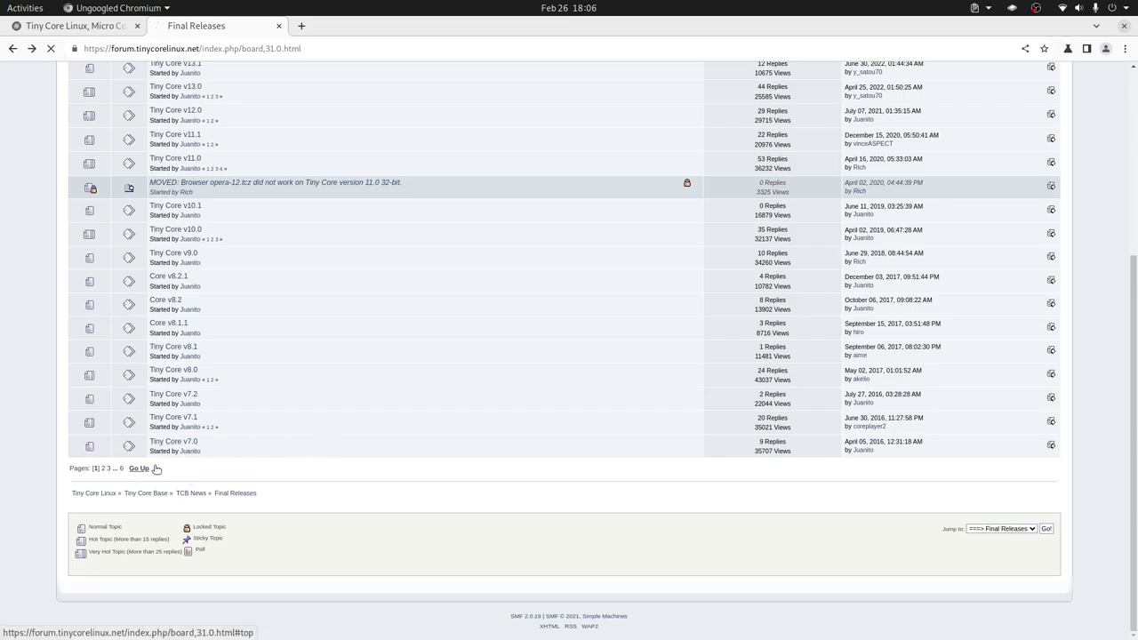
pyautogui.click(121, 468)
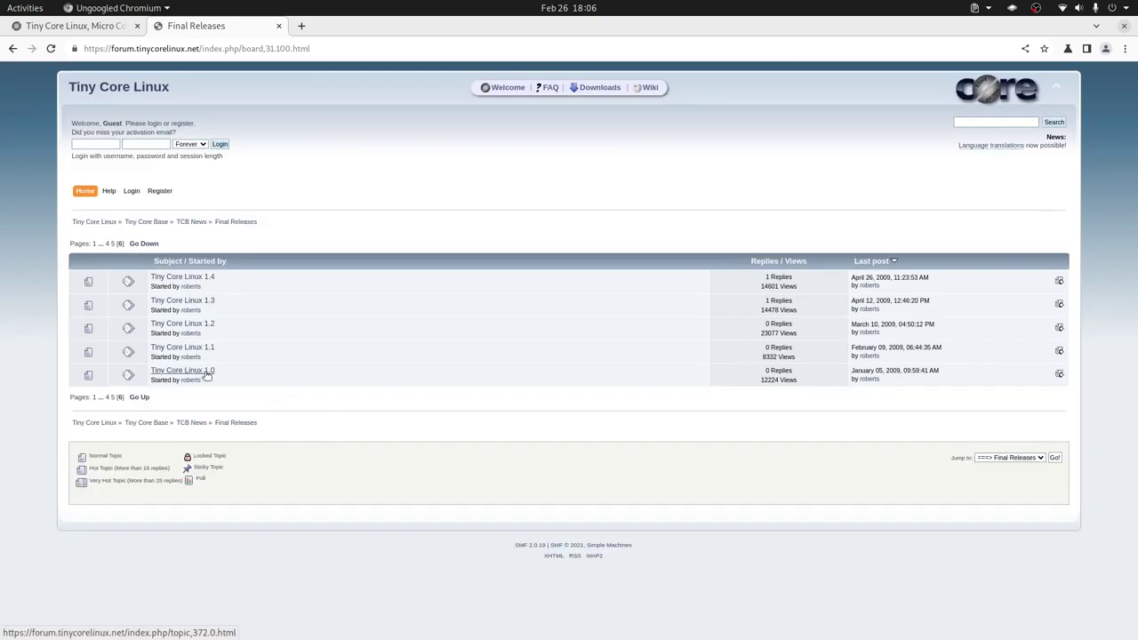
pyautogui.doubleClick(893, 371)
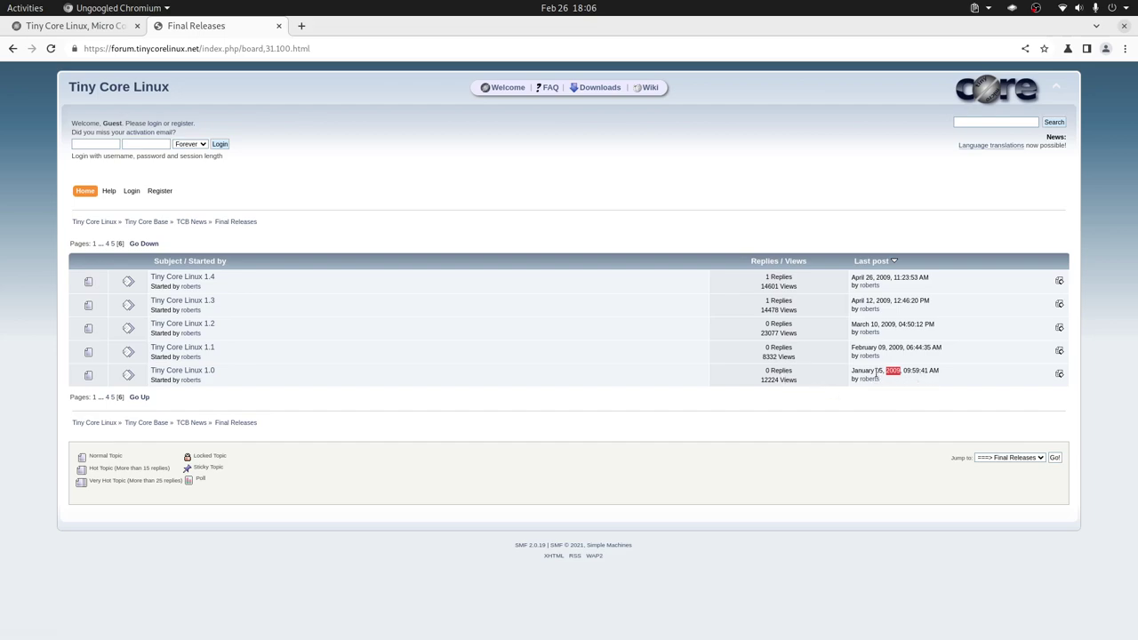
pyautogui.click(610, 366)
# - Search the web for "tinycore" in a new tab and open the Wikipedia article on Tiny Core Linux
pyautogui.click(300, 27)
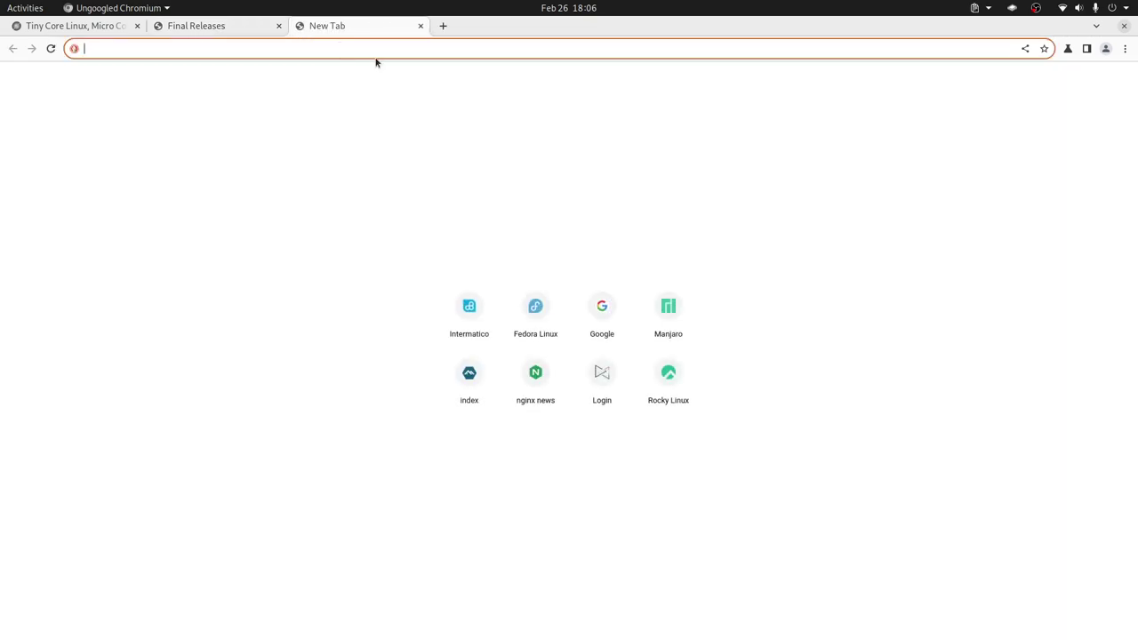
pyautogui.write('tinycore')
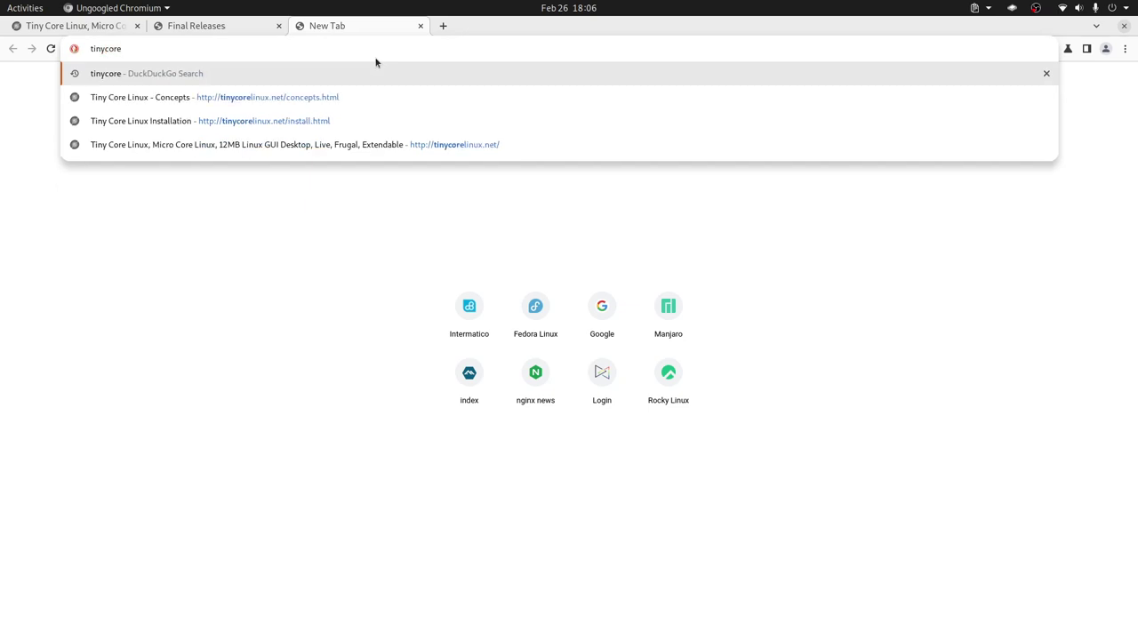
pyautogui.press('Return')
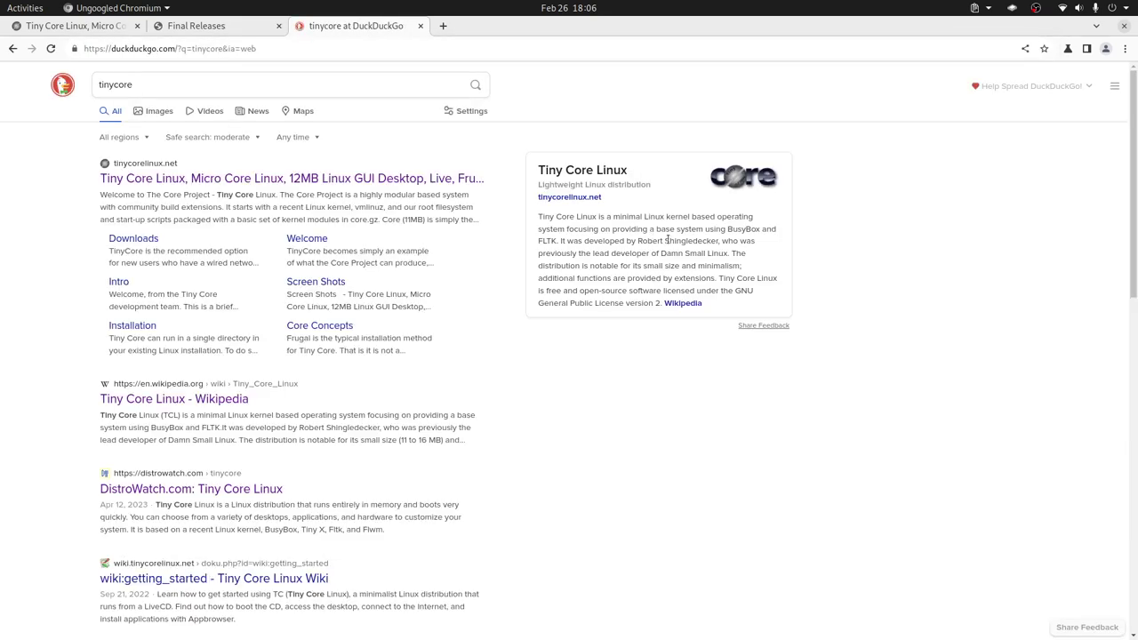
pyautogui.click(684, 303)
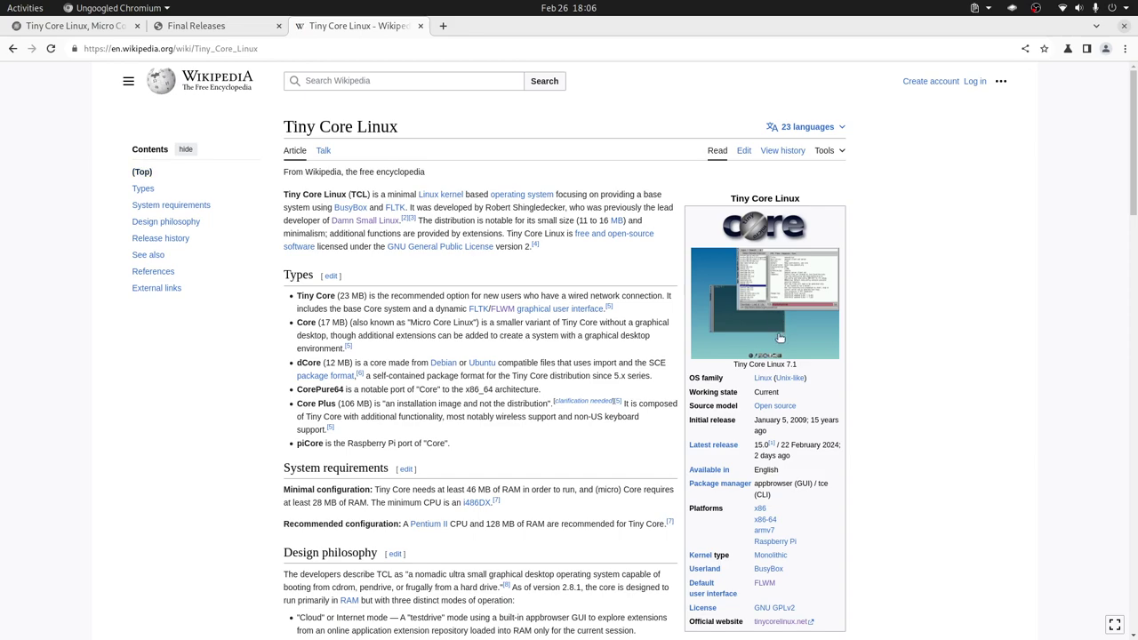
# - Examine the latest release entry in the Wikipedia article's infobox
pyautogui.scroll(-3, 780, 333)
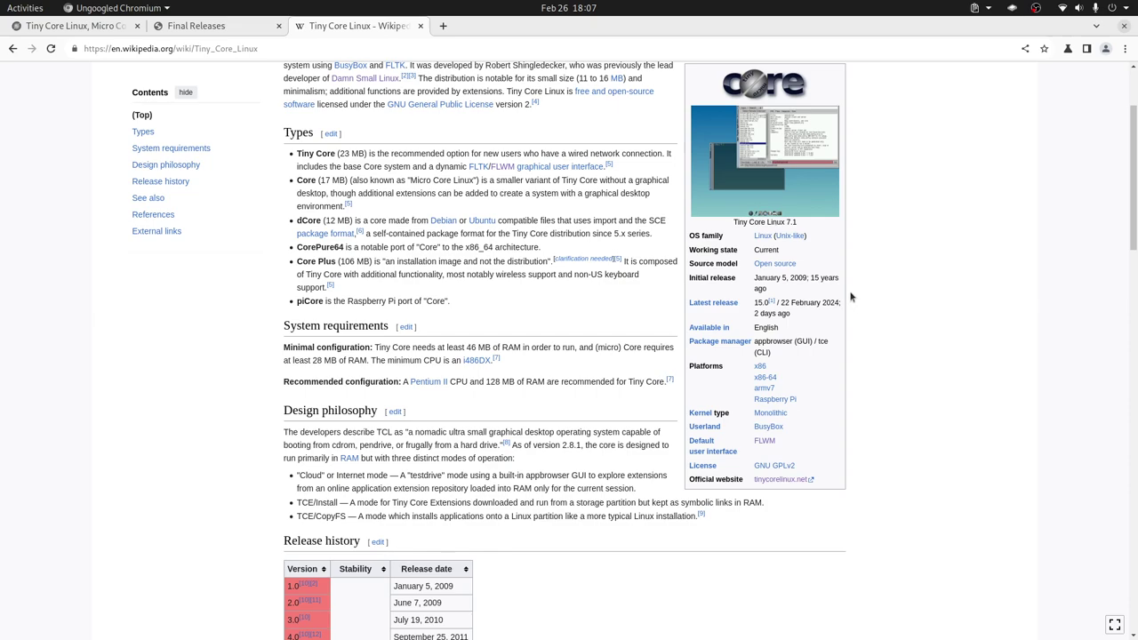
pyautogui.tripleClick(760, 313)
pyautogui.tripleClick(773, 302)
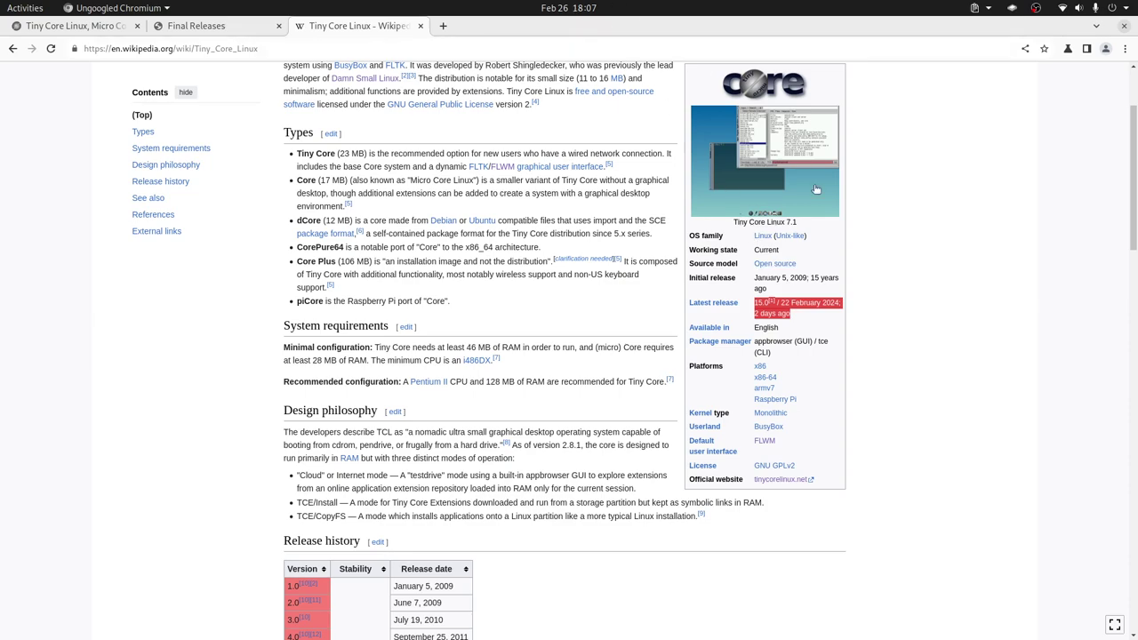
pyautogui.tripleClick(760, 313)
pyautogui.click(760, 318)
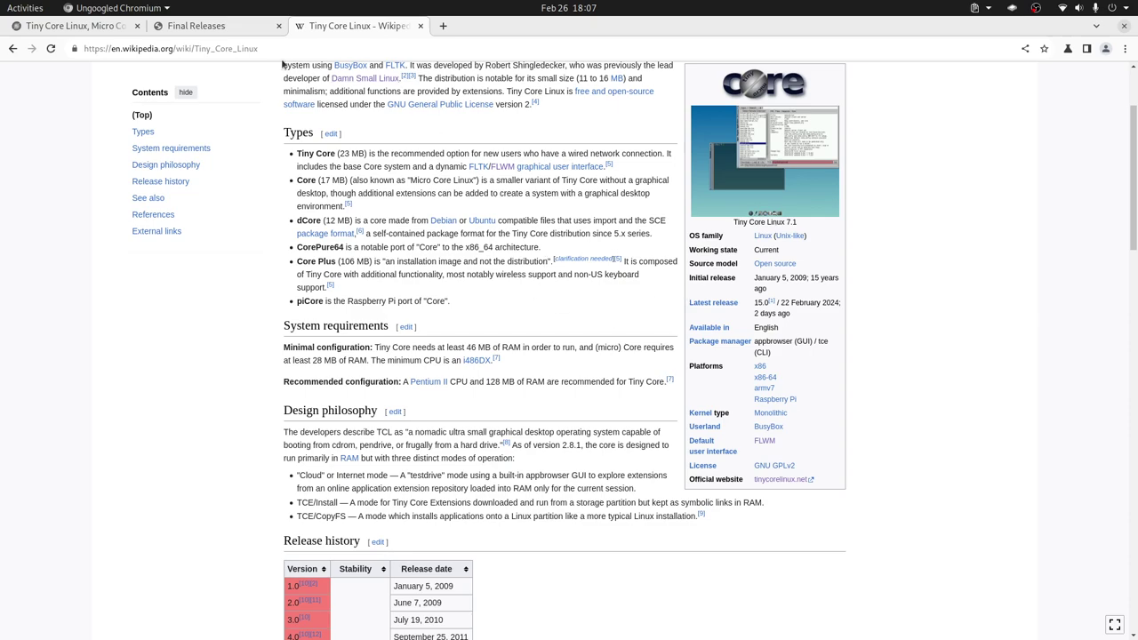
# - Return to the first page of the forum's Final Releases board and read the changelog in the Tiny Core v15.0 topic
pyautogui.click(208, 27)
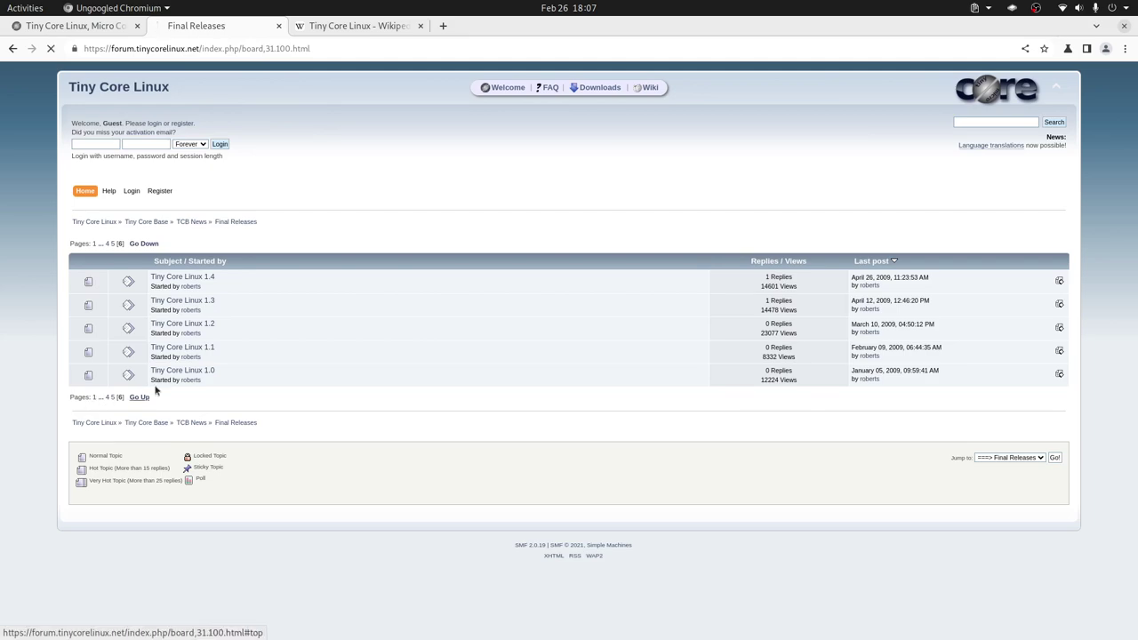
pyautogui.click(93, 397)
pyautogui.click(280, 301)
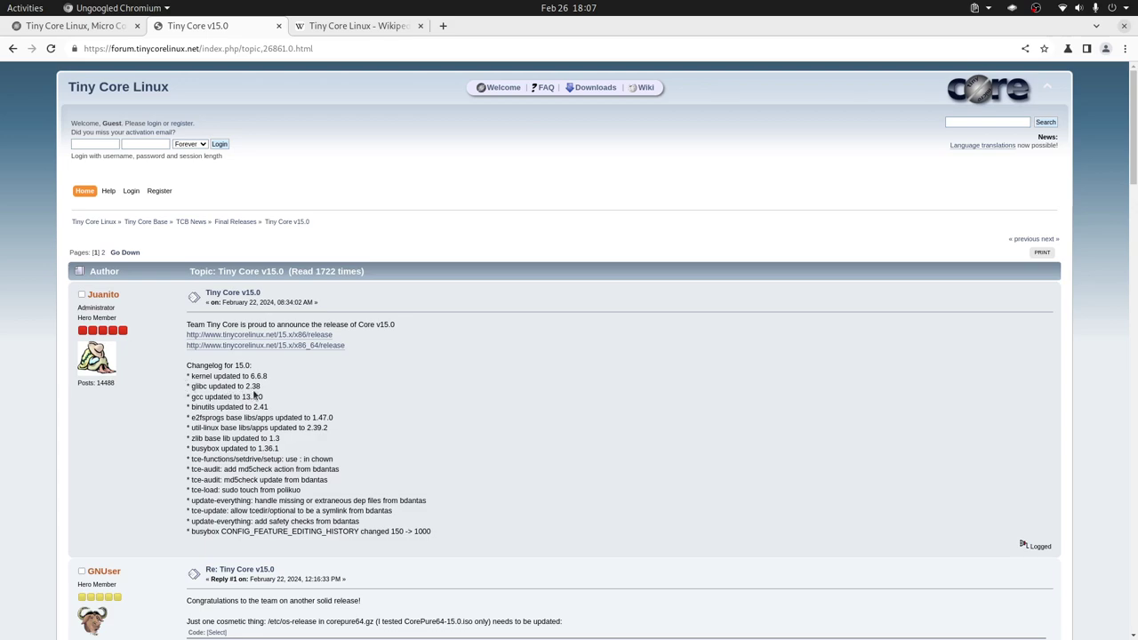
pyautogui.doubleClick(199, 386)
# - Open the Core Concepts page on the Tiny Core website and read through the frugal install and modes of operation sections
pyautogui.click(93, 27)
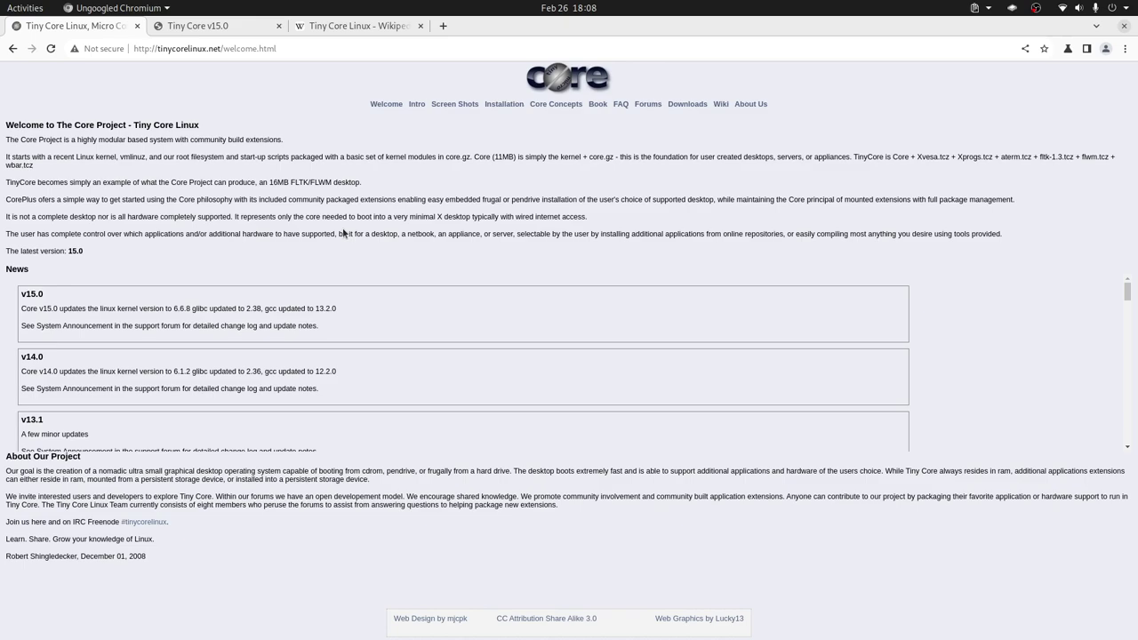
pyautogui.click(555, 104)
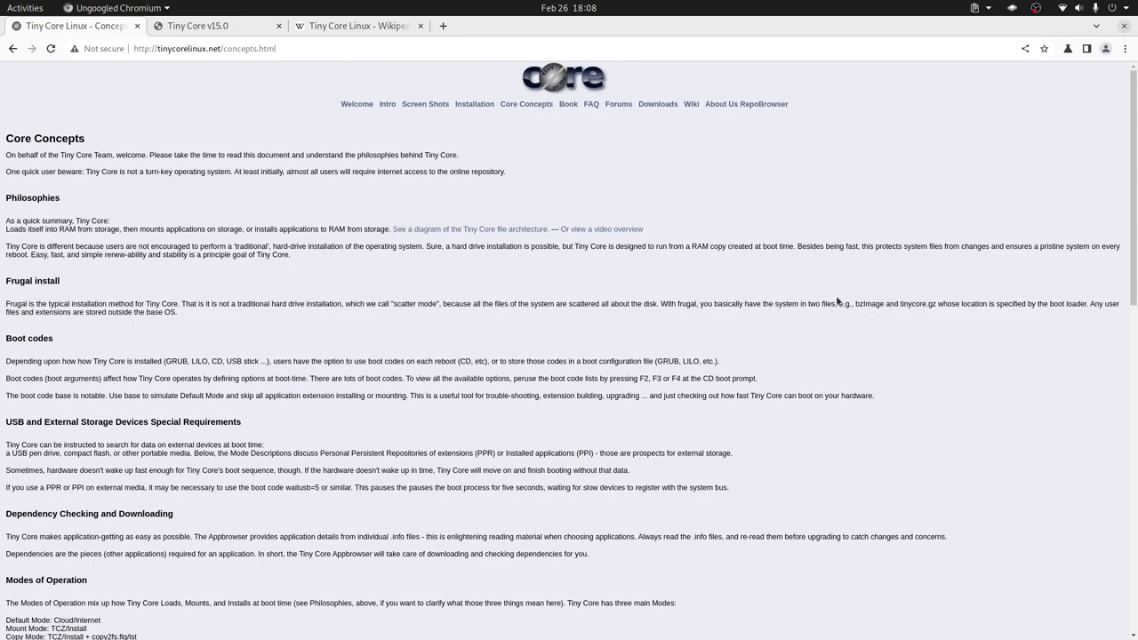
pyautogui.doubleClick(911, 304)
pyautogui.scroll(-5, 531, 385)
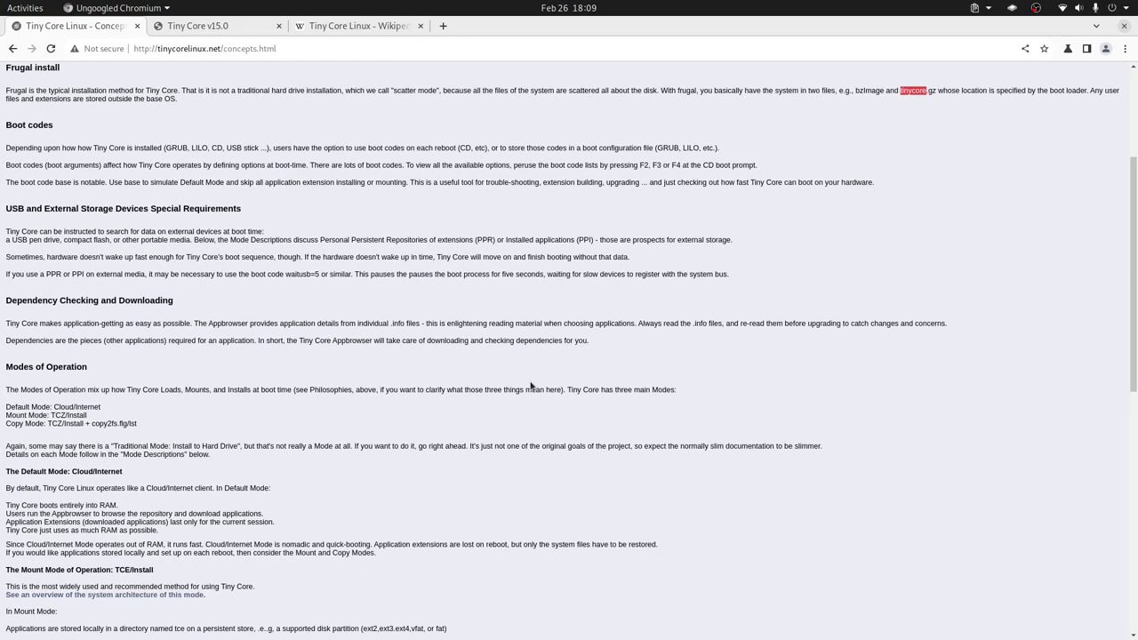
pyautogui.scroll(-12, 531, 385)
pyautogui.scroll(8, 531, 385)
pyautogui.scroll(9, 531, 385)
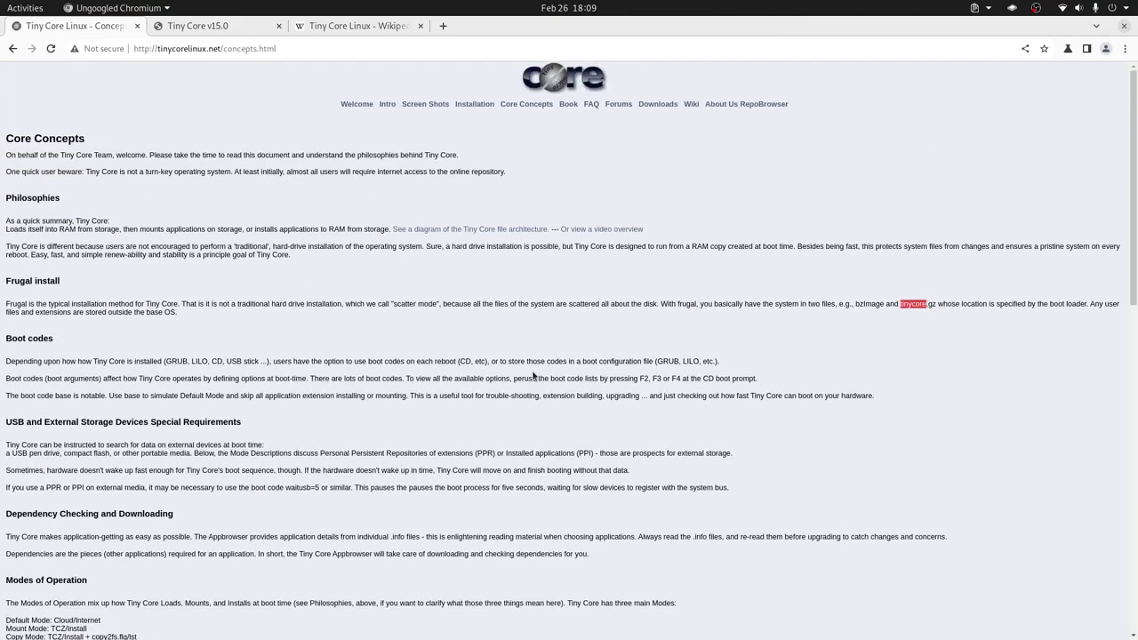
# - Open the website's FAQ and read the answer to "What are the minimum requirements?"
pyautogui.click(591, 104)
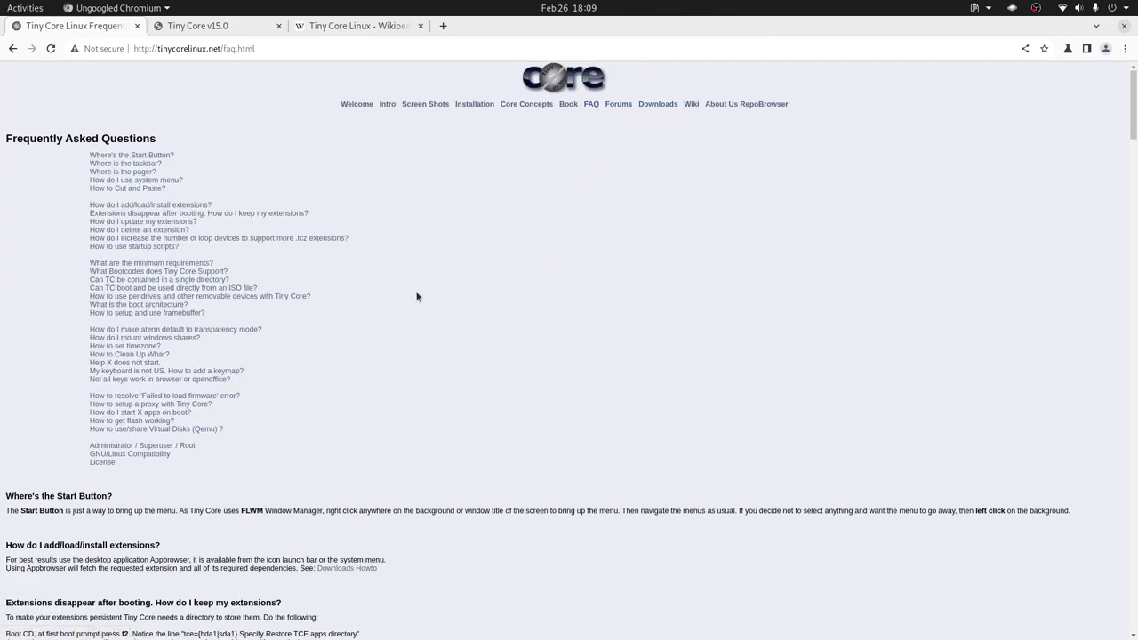
pyautogui.click(133, 263)
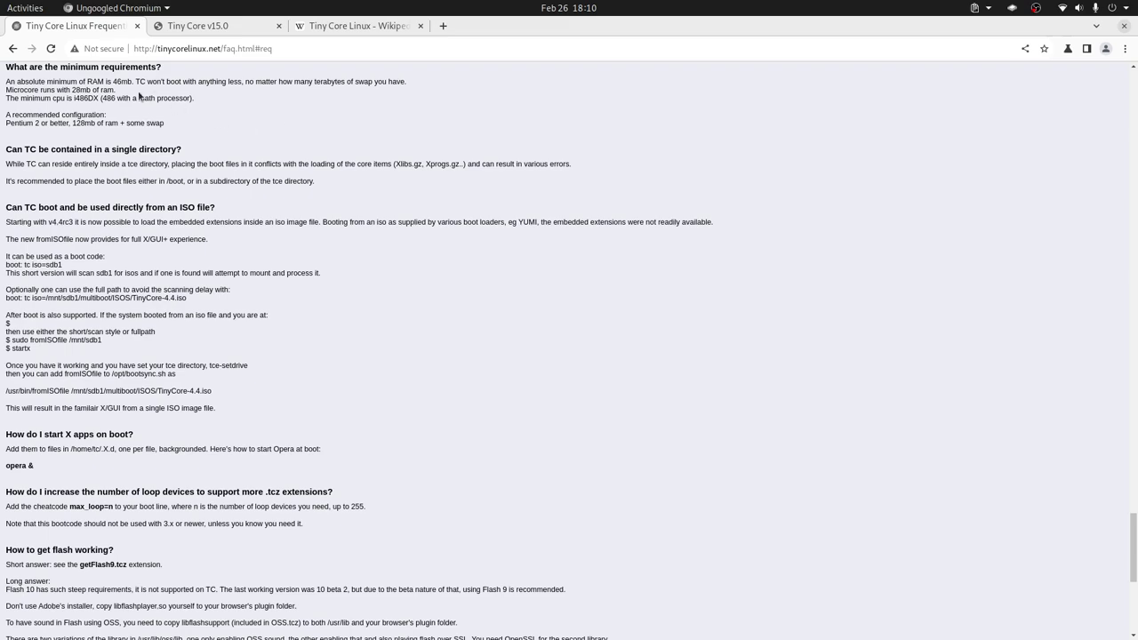
pyautogui.scroll(6, 278, 151)
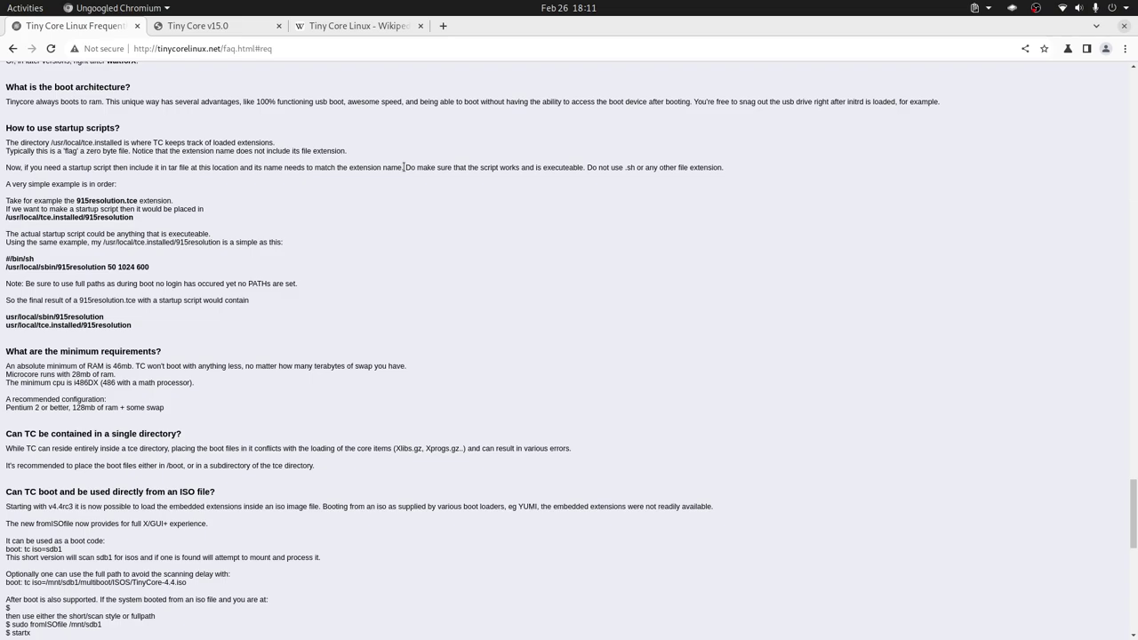
pyautogui.scroll(20, 412, 214)
pyautogui.scroll(20, 413, 215)
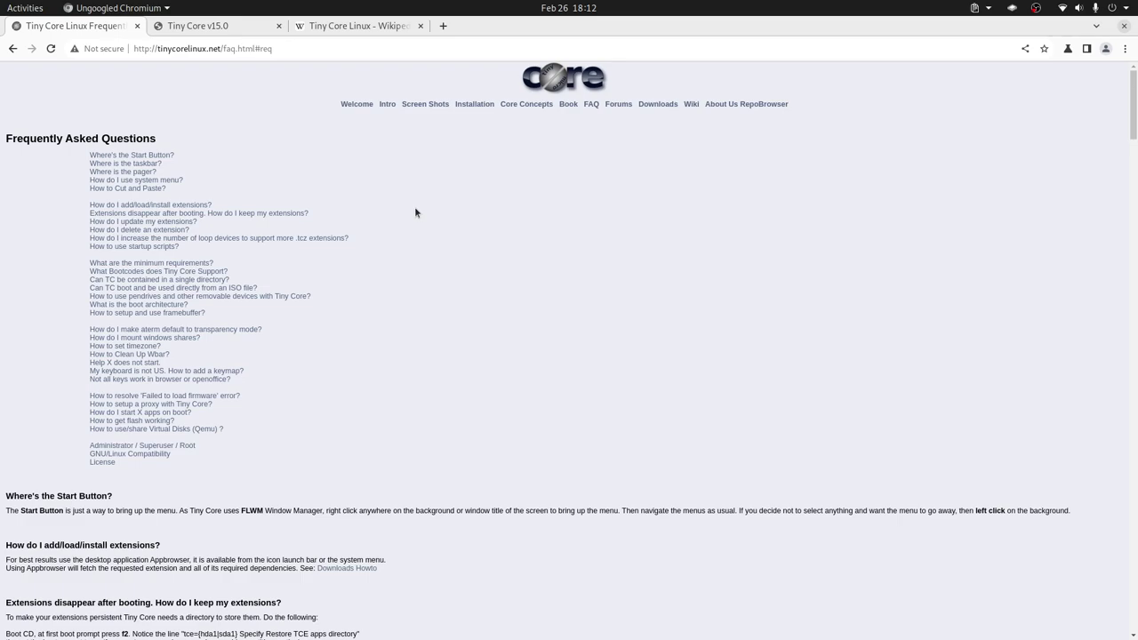
# - Open the Tiny Core Downloads page and examine the description of the TinyCore edition
pyautogui.click(659, 106)
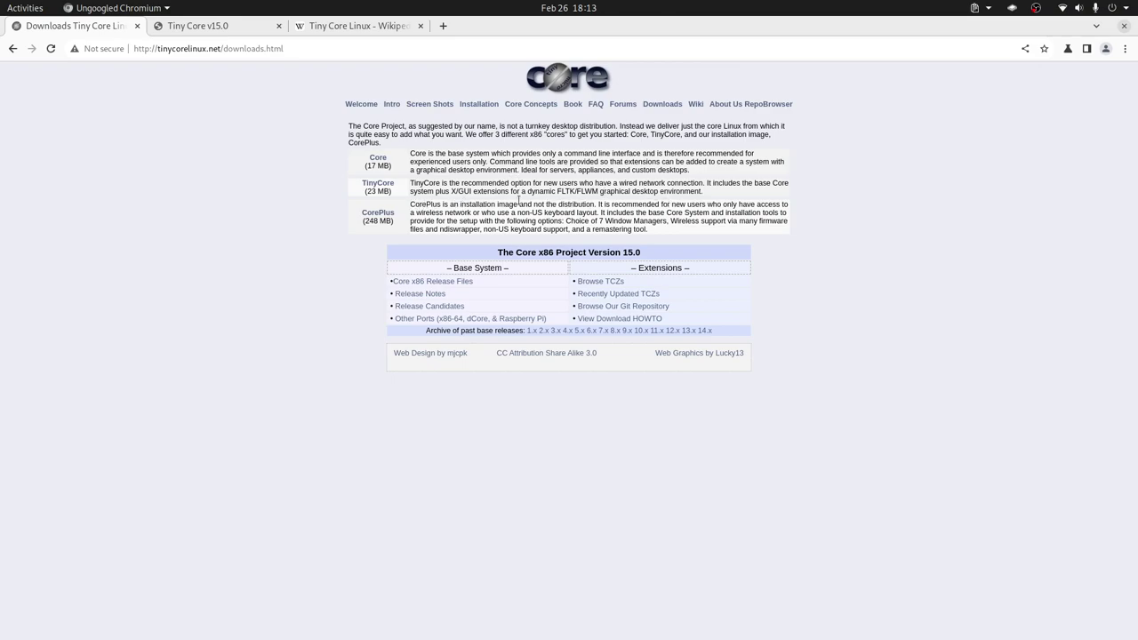
pyautogui.doubleClick(564, 190)
pyautogui.doubleClick(587, 191)
pyautogui.click(580, 194)
# - Switch to GNOME Boxes and review the CorePlus-current machine's resources and attached devices, closing its preferences when done
pyautogui.hotkey('alt', 'Tab')
pyautogui.hotkey('alt', 'Tab')
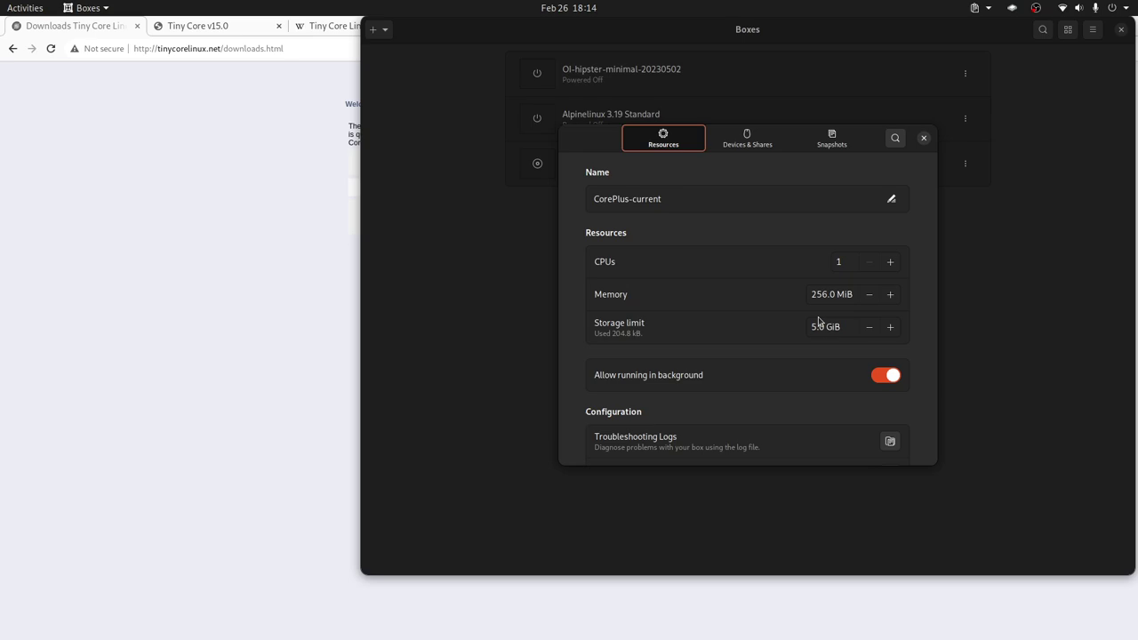
pyautogui.click(755, 147)
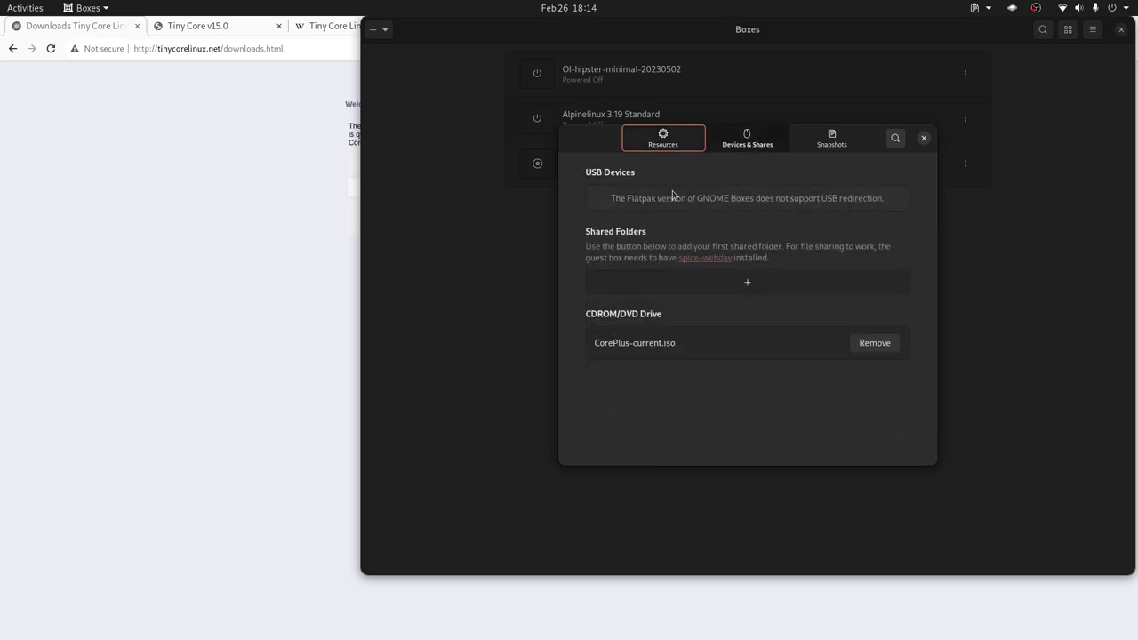
pyautogui.click(667, 145)
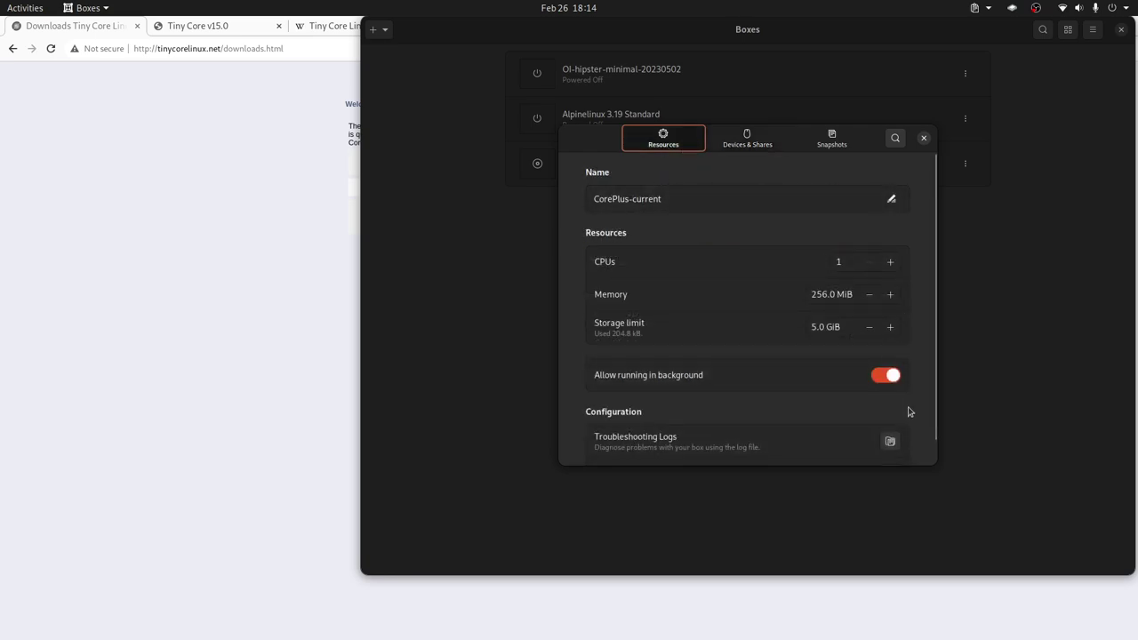
pyautogui.scroll(-1, 924, 382)
pyautogui.click(924, 138)
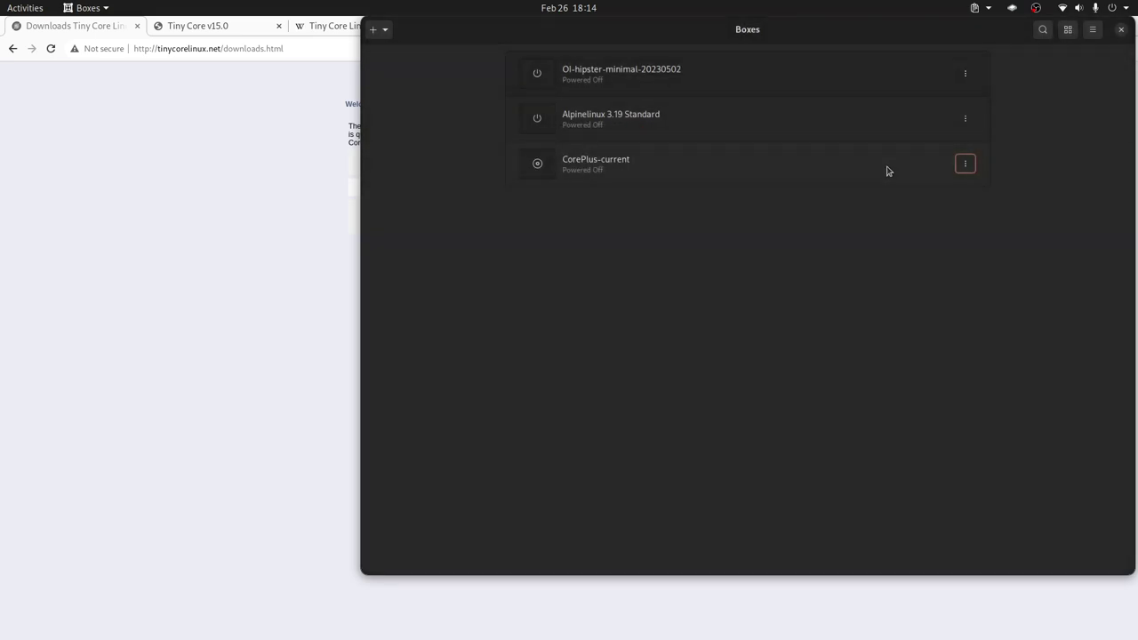
# - Start the CorePlus-current virtual machine and boot Core Plus with default FLWM topside
pyautogui.click(686, 170)
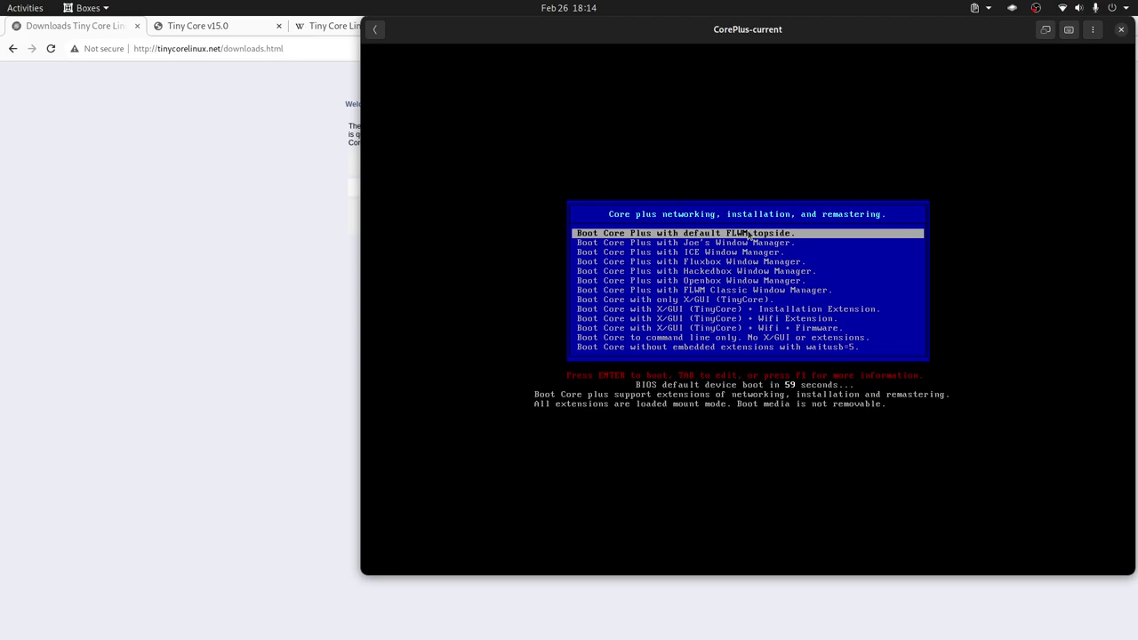
pyautogui.press('Down')
pyautogui.press('Down')
pyautogui.press('Up')
pyautogui.press('Up')
pyautogui.press('Down')
pyautogui.press('Down')
pyautogui.press('Down')
pyautogui.press('Down')
pyautogui.press('Up')
pyautogui.press('Up')
pyautogui.press('Up')
pyautogui.press('Up')
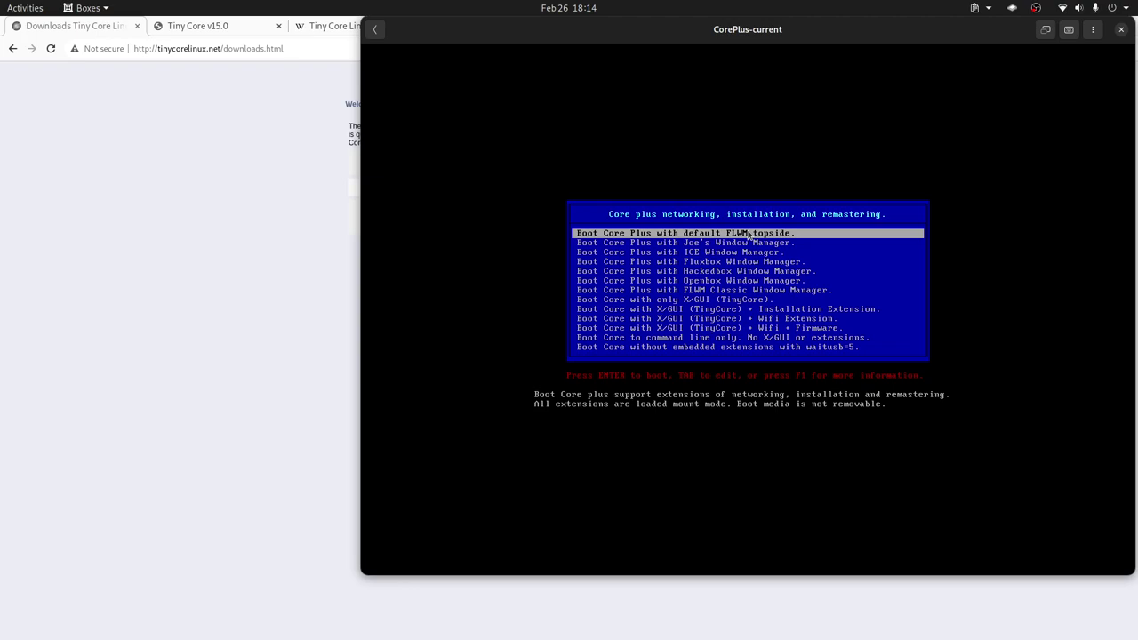
pyautogui.press('Return')
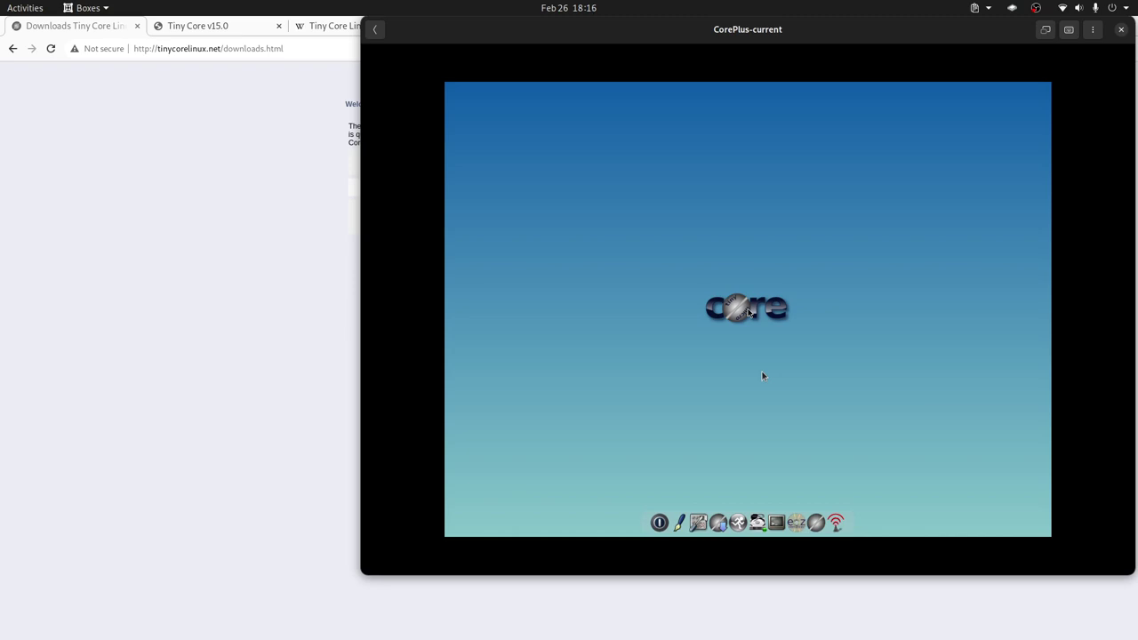
# - Launch the Tiny Core Installation tool and choose a frugal Whole Disk installation on sda
pyautogui.click(820, 532)
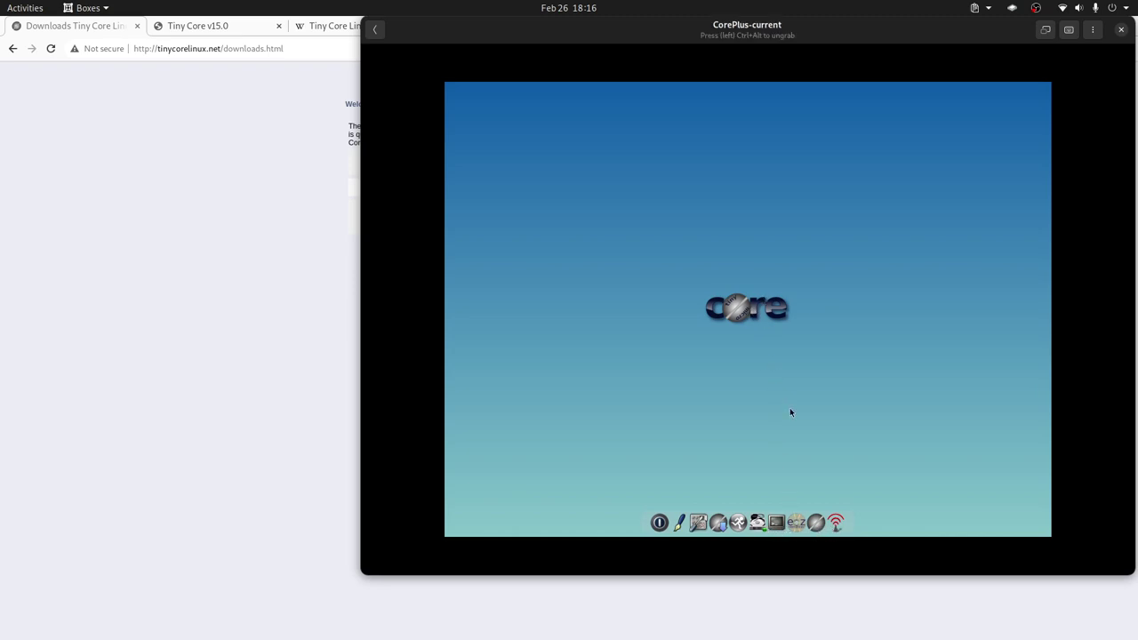
pyautogui.click(820, 523)
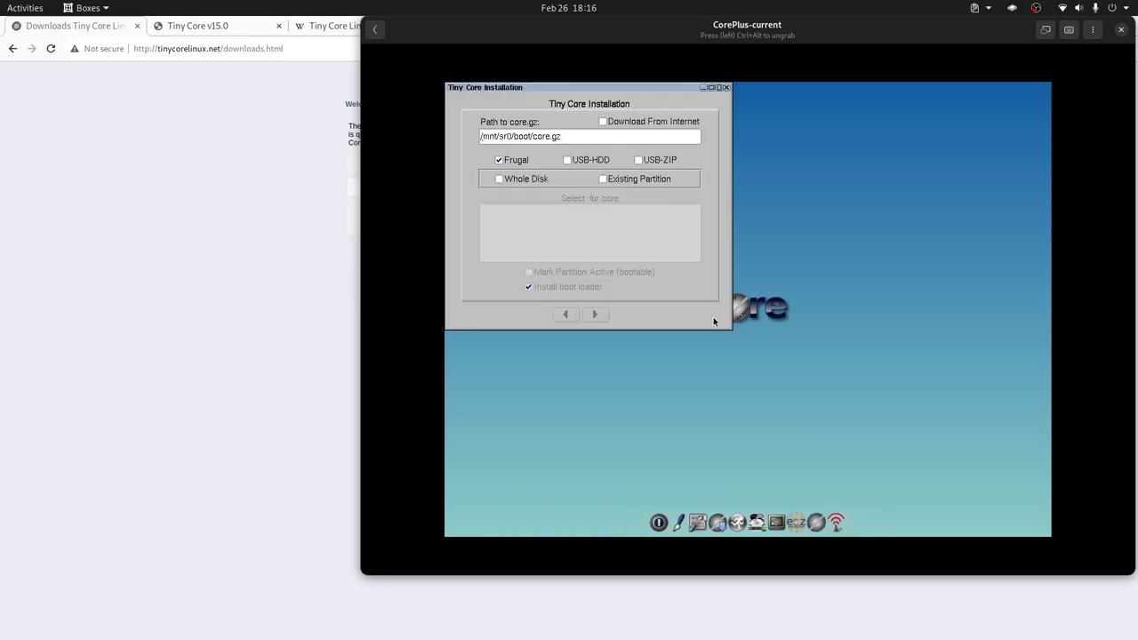
pyautogui.click(521, 179)
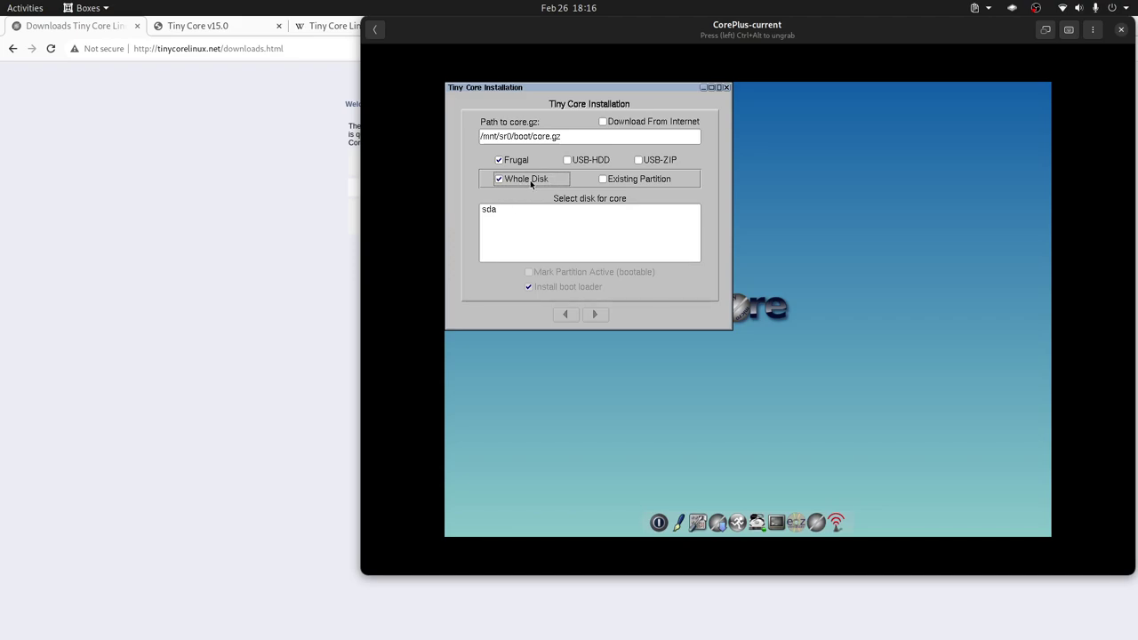
pyautogui.click(499, 211)
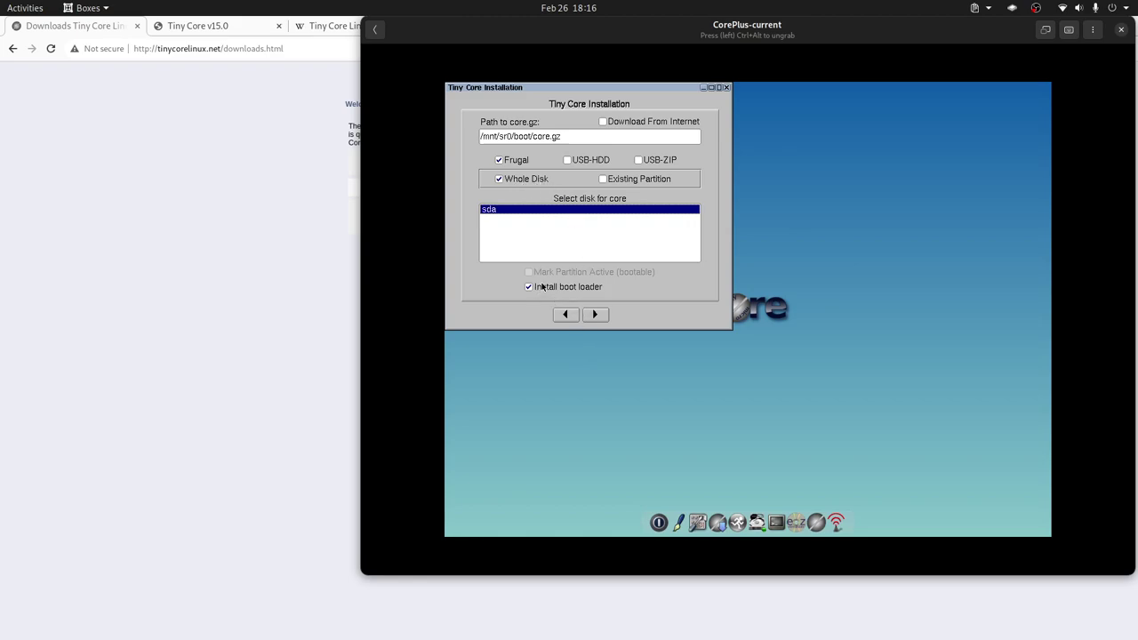
# - Try the USB-HDD and USB-ZIP installation types with sda as target, and switch back to Frugal with sda selected
pyautogui.click(578, 159)
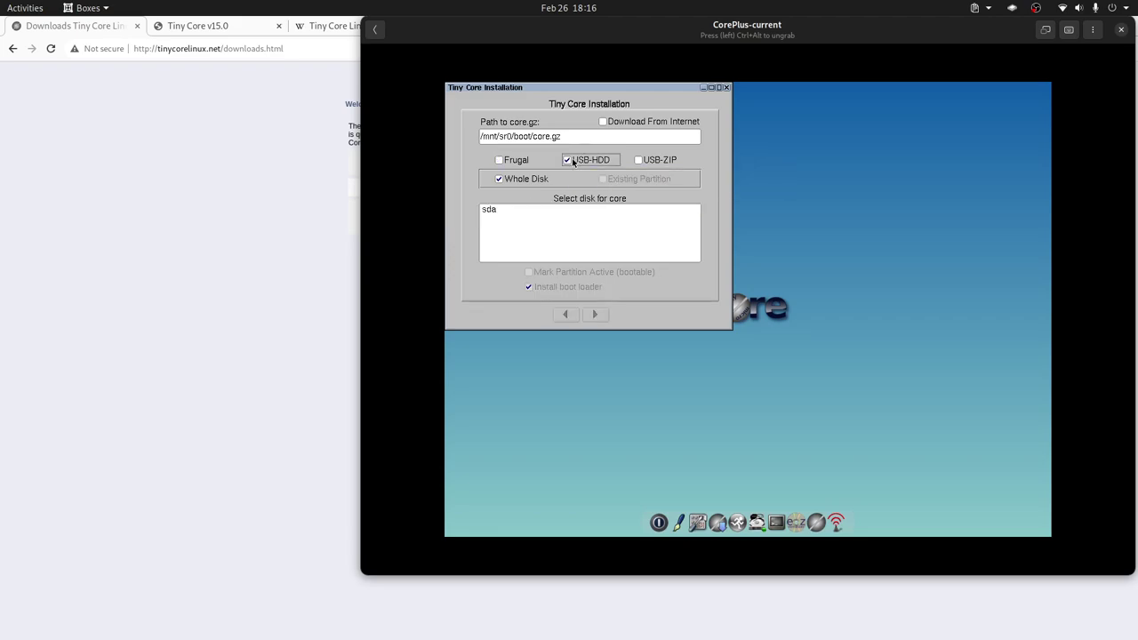
pyautogui.click(498, 214)
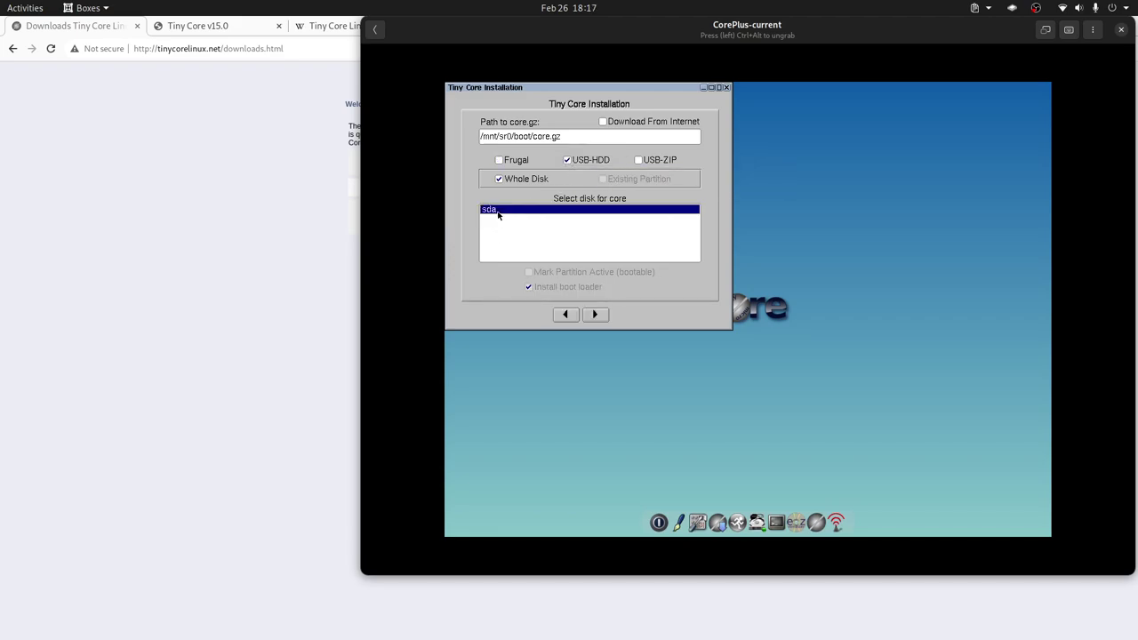
pyautogui.click(638, 161)
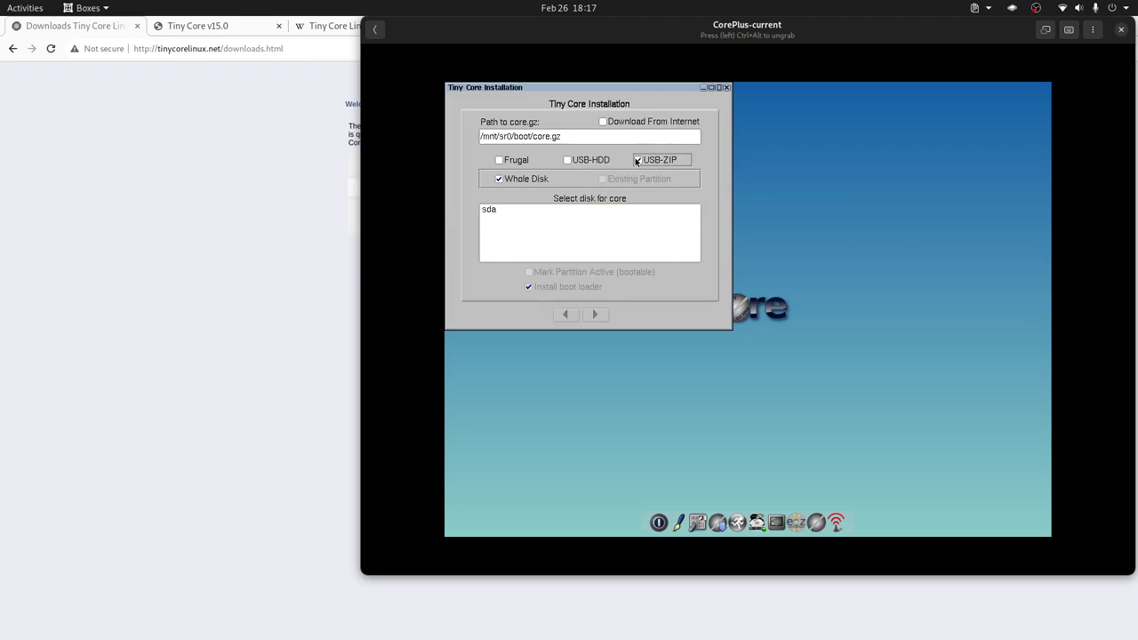
pyautogui.click(543, 219)
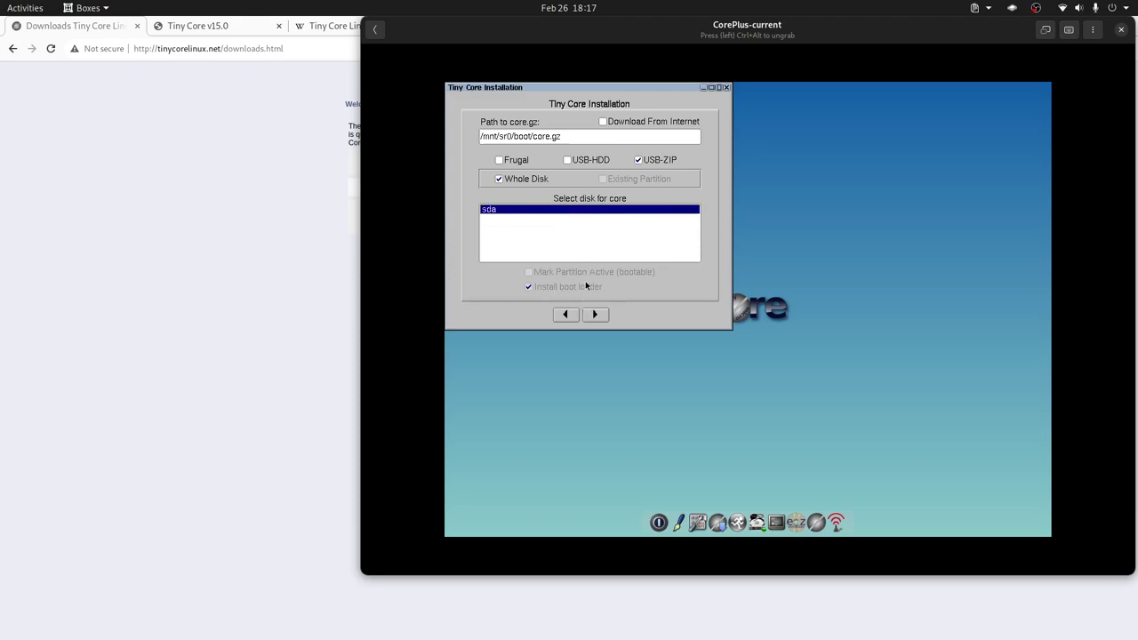
pyautogui.moveTo(663, 164)
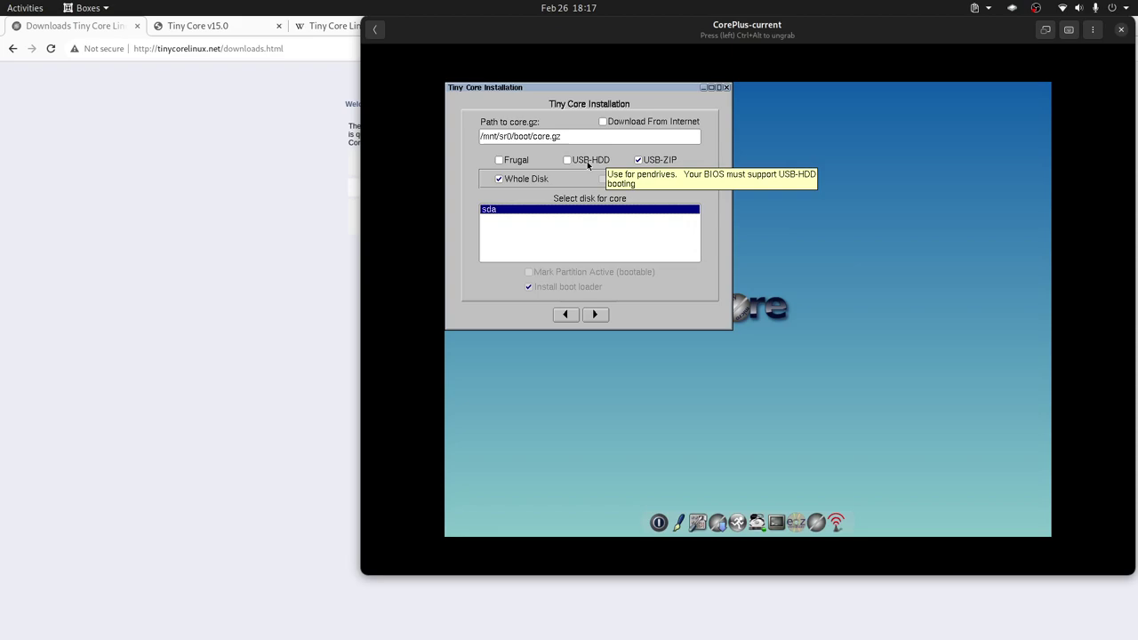
pyautogui.click(512, 163)
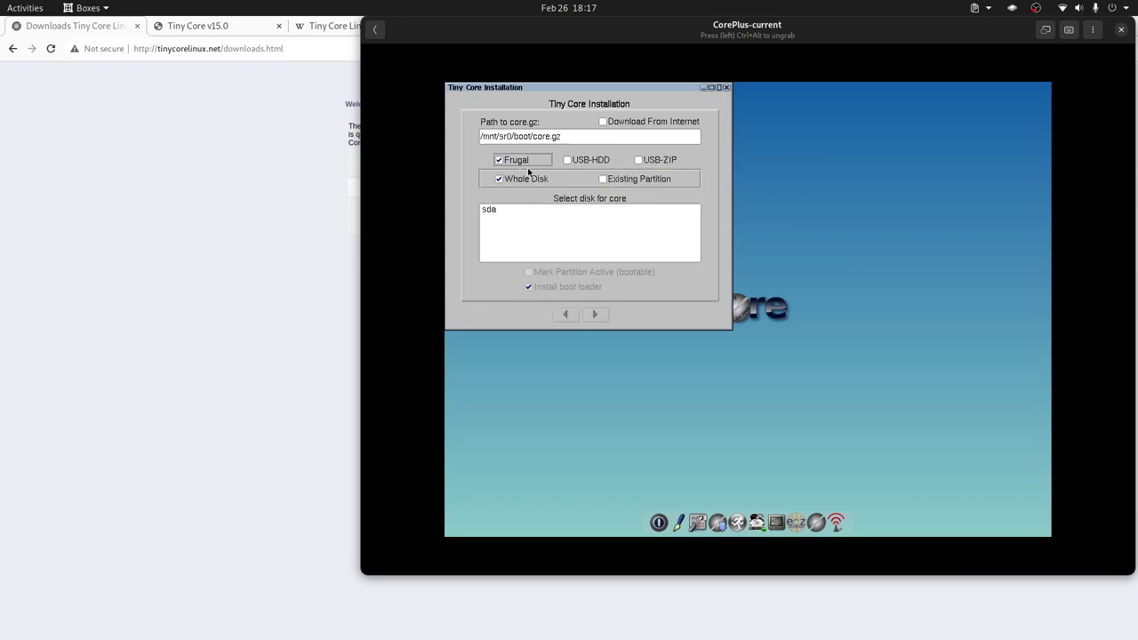
pyautogui.click(494, 212)
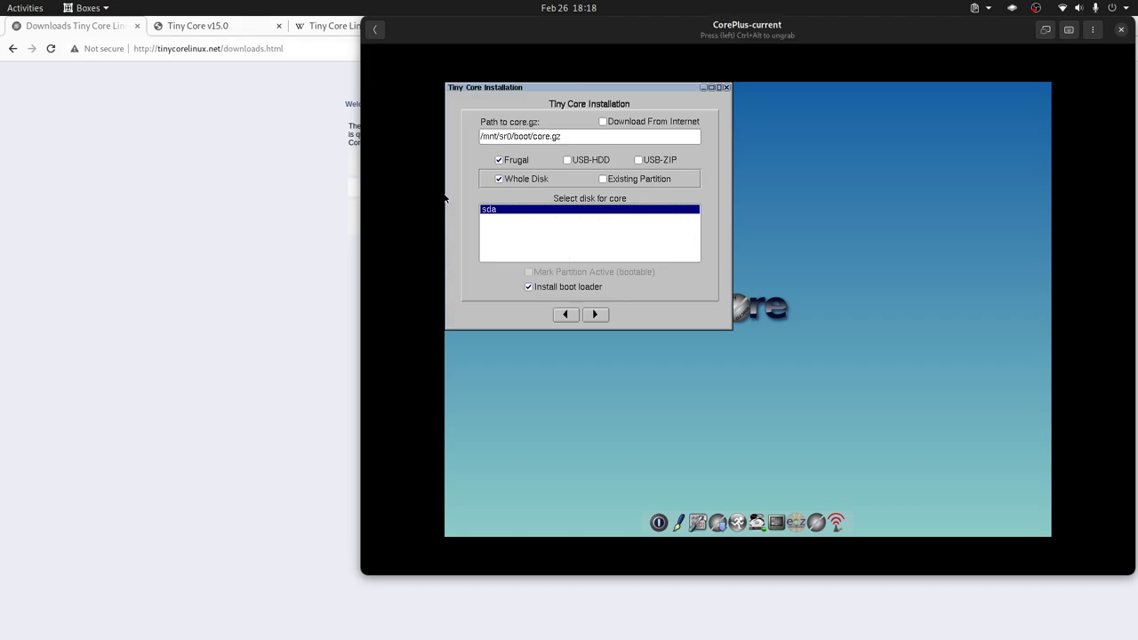
# - Accept ext4 formatting for the disk and set the boot option home=sda1
pyautogui.click(607, 314)
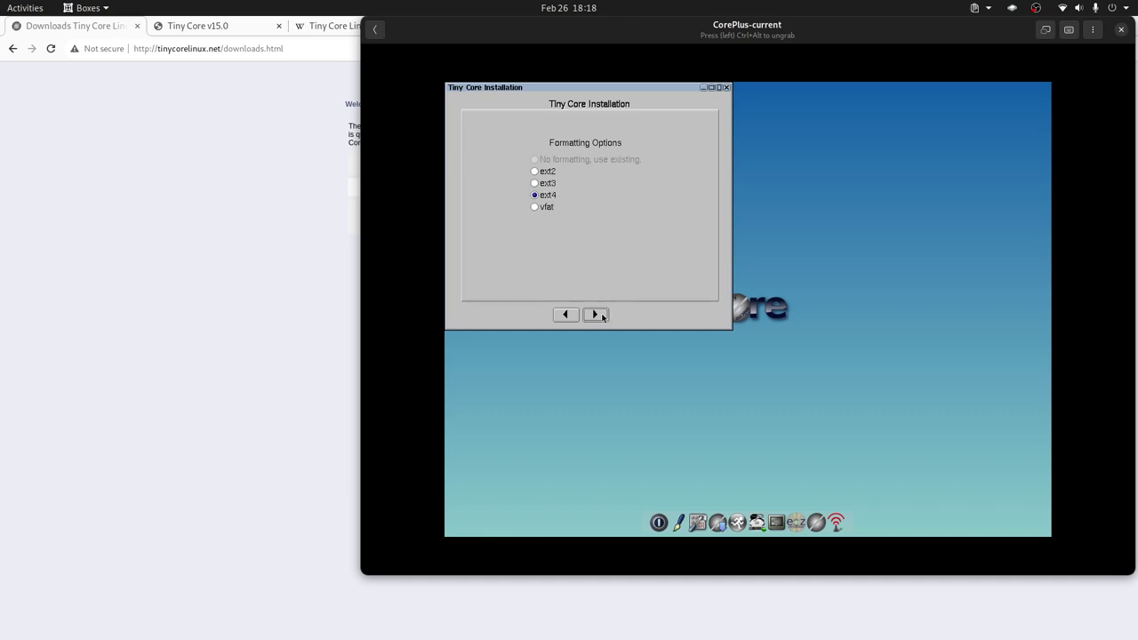
pyautogui.click(602, 316)
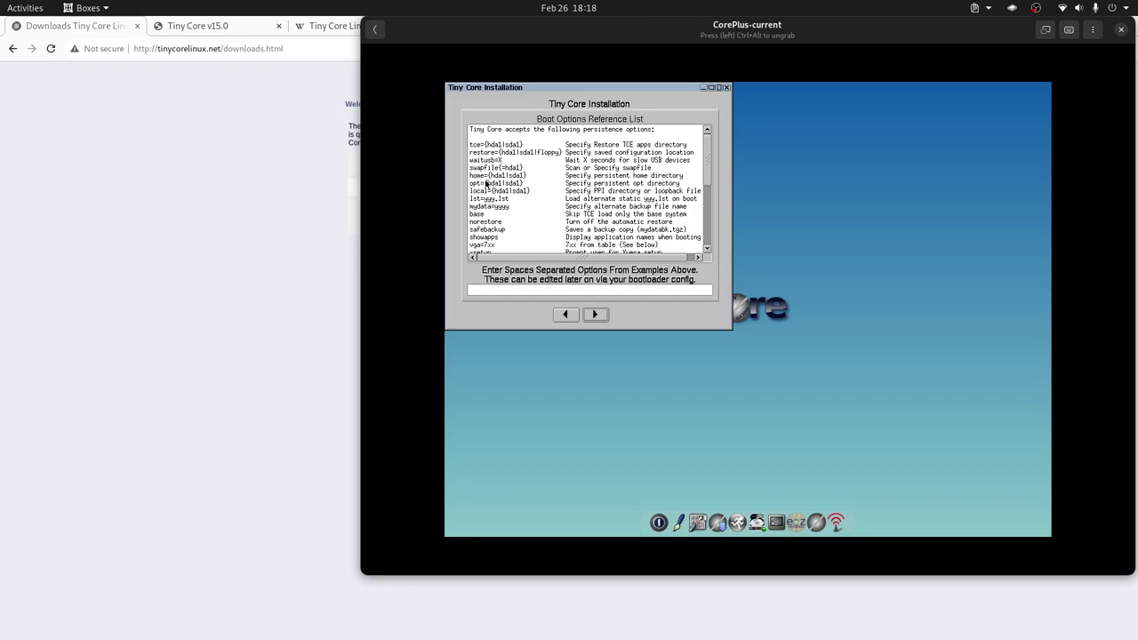
pyautogui.click(510, 292)
pyautogui.write('home=sda1')
pyautogui.click(595, 315)
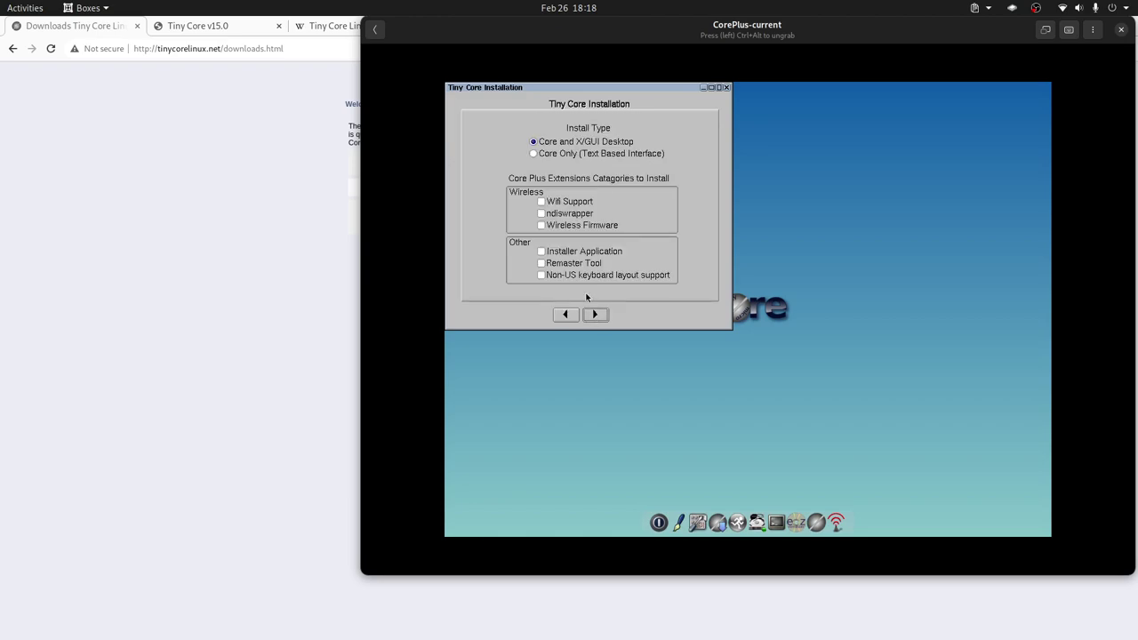
# - Keep the Core and X/GUI Desktop install type and add Wifi Support, Wireless Firmware and Installer Application
pyautogui.click(563, 206)
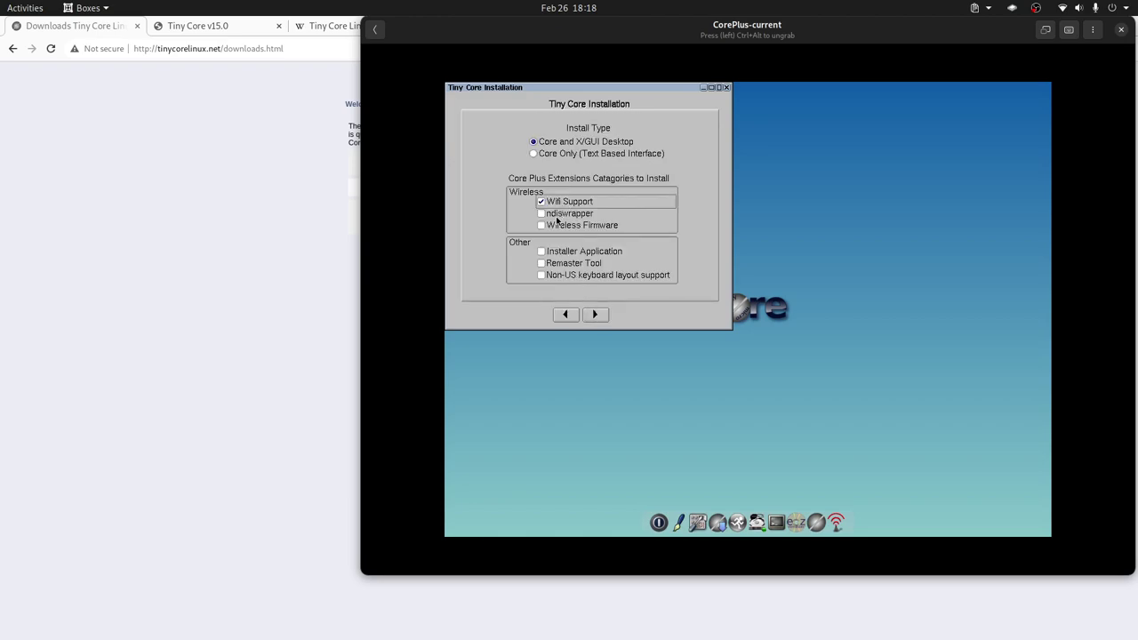
pyautogui.click(554, 227)
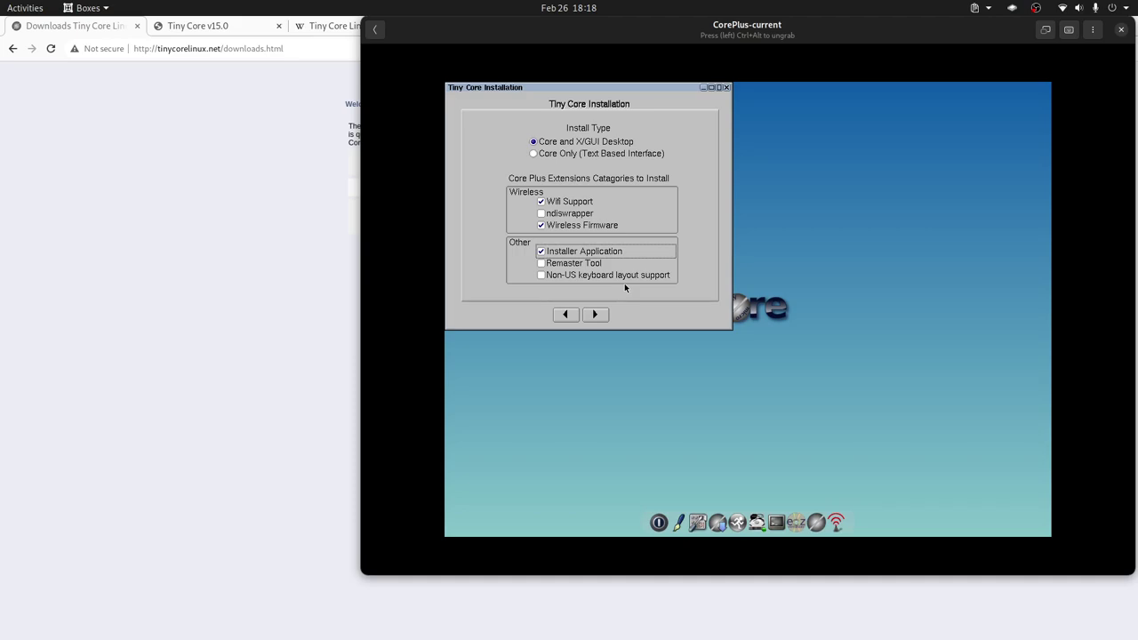
pyautogui.click(595, 314)
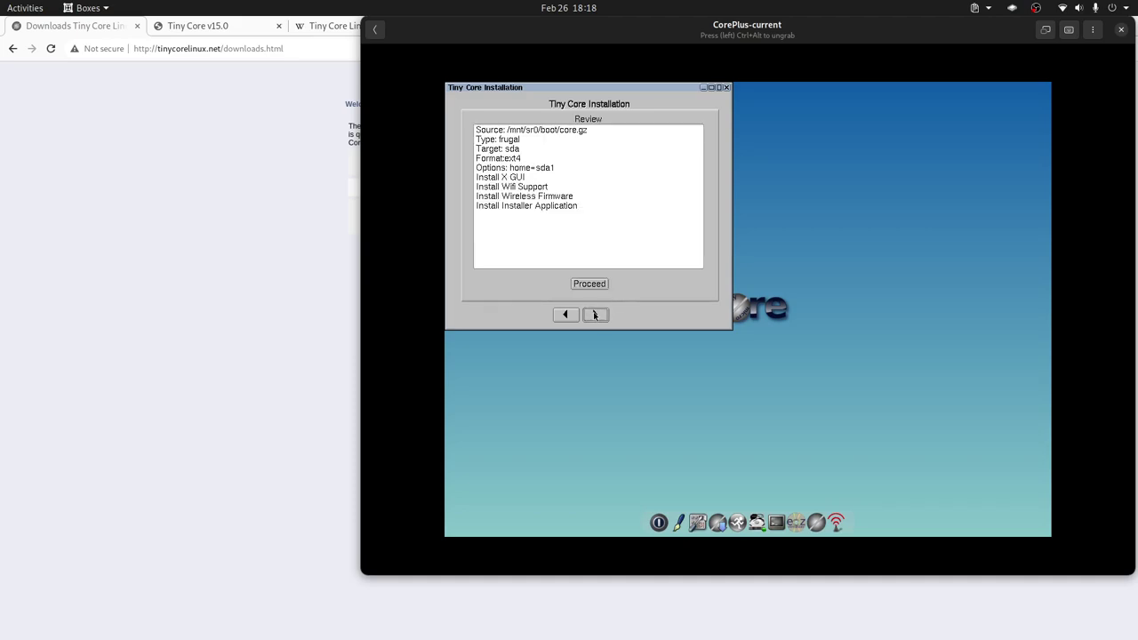
# - Run the reviewed installation, close the installer on completion, and shut down Tiny Core with no backup
pyautogui.click(589, 285)
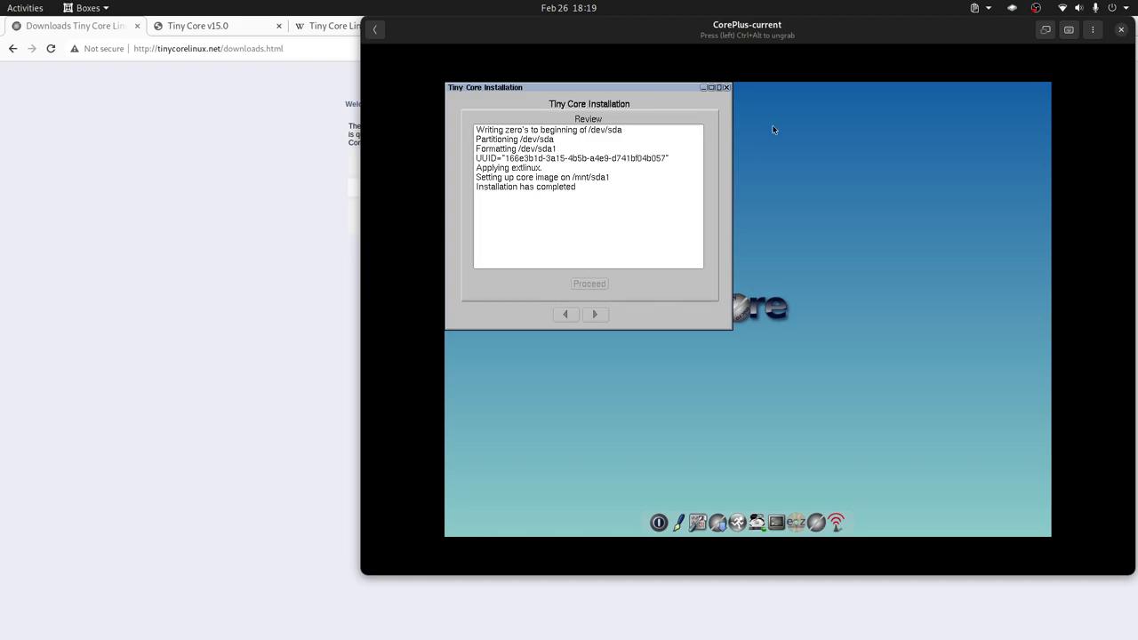
pyautogui.click(727, 88)
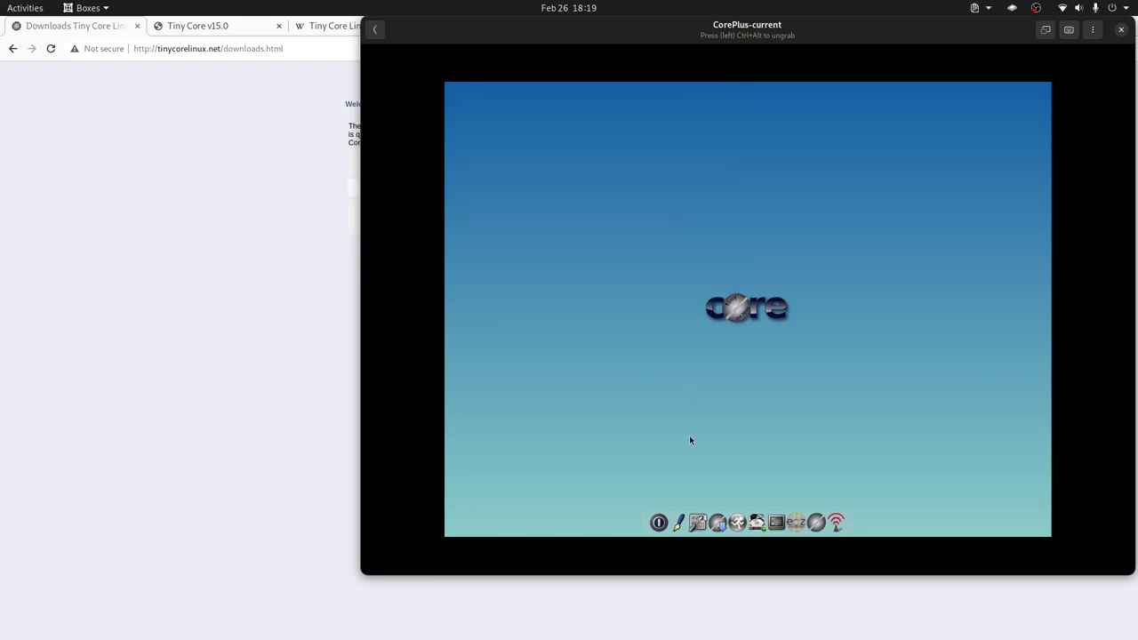
pyautogui.click(659, 522)
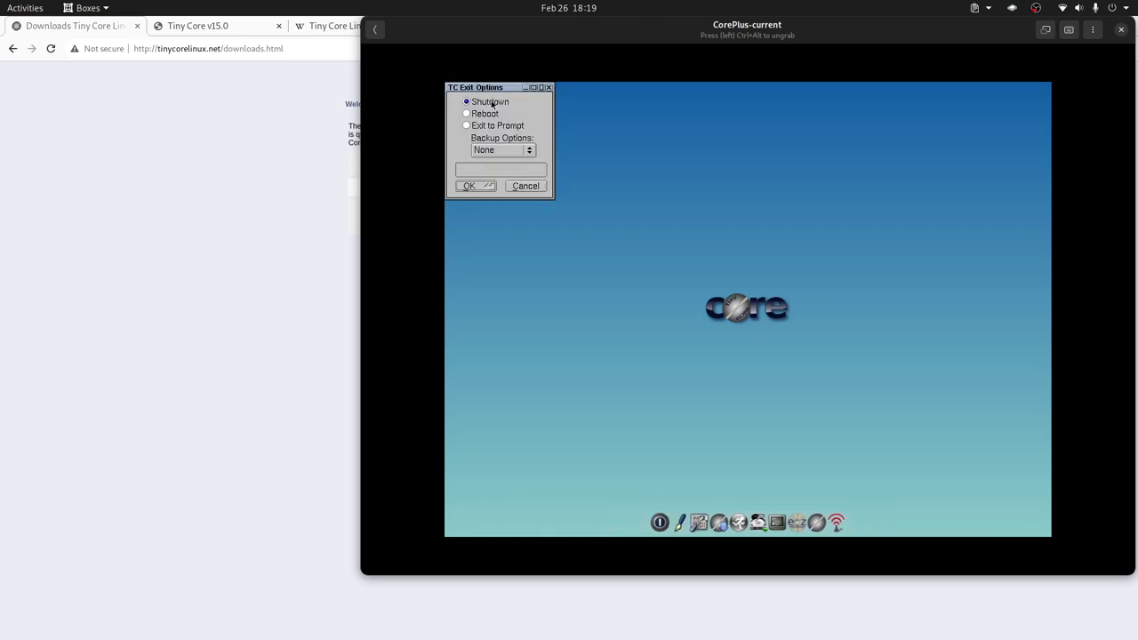
pyautogui.click(486, 187)
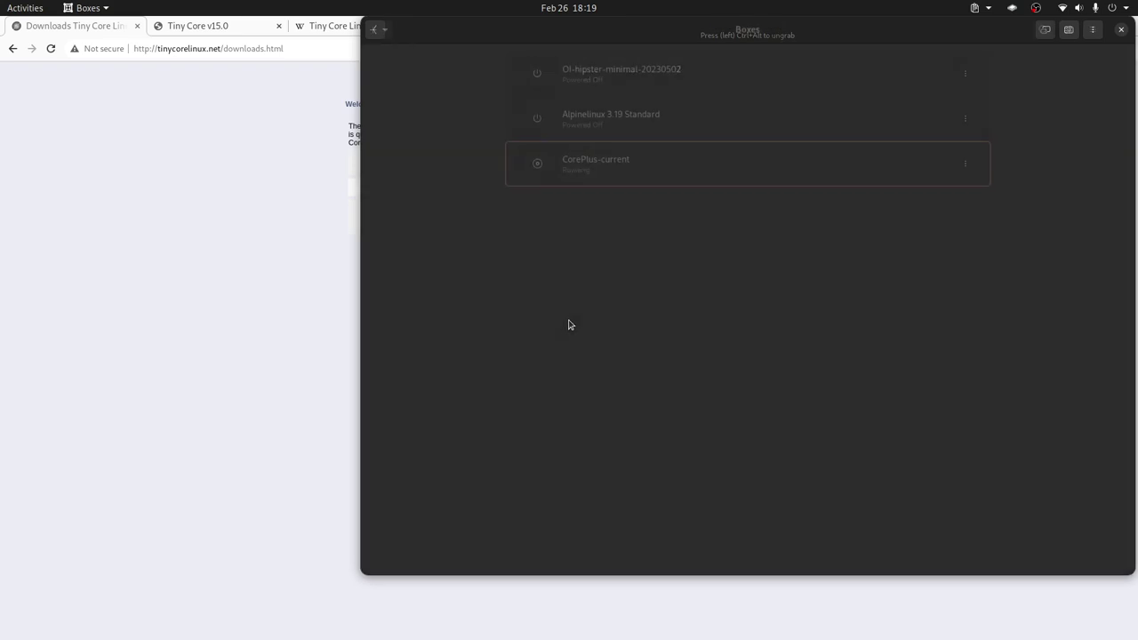
# - Remove CorePlus-current.iso from the CDROM/DVD drive in the CorePlus-current machine's preferences and close them
pyautogui.click(966, 163)
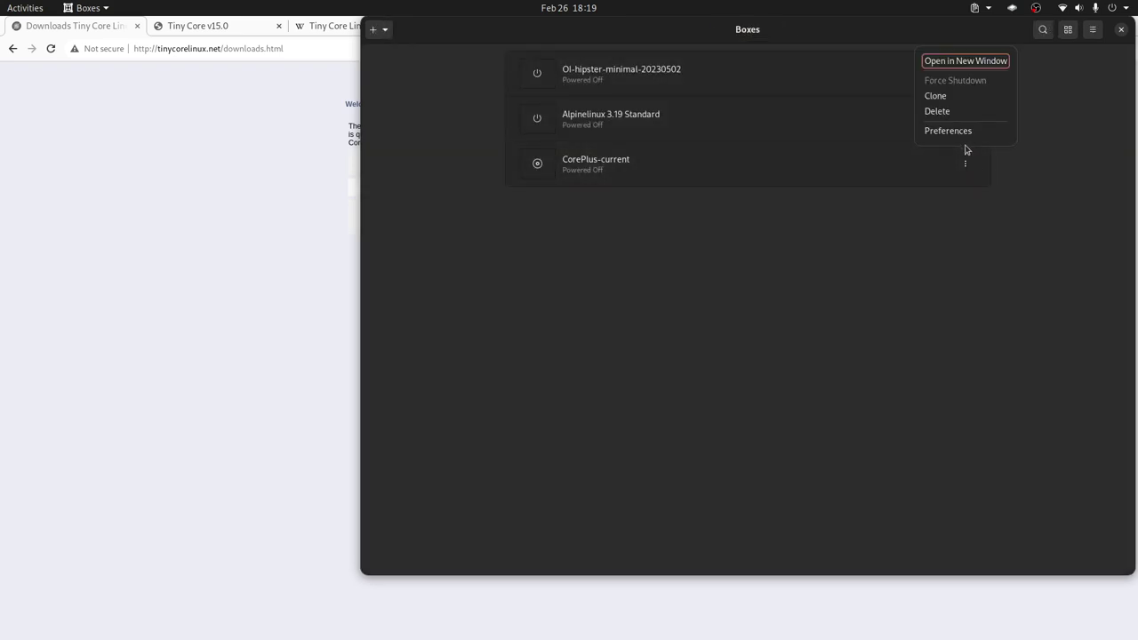
pyautogui.click(966, 131)
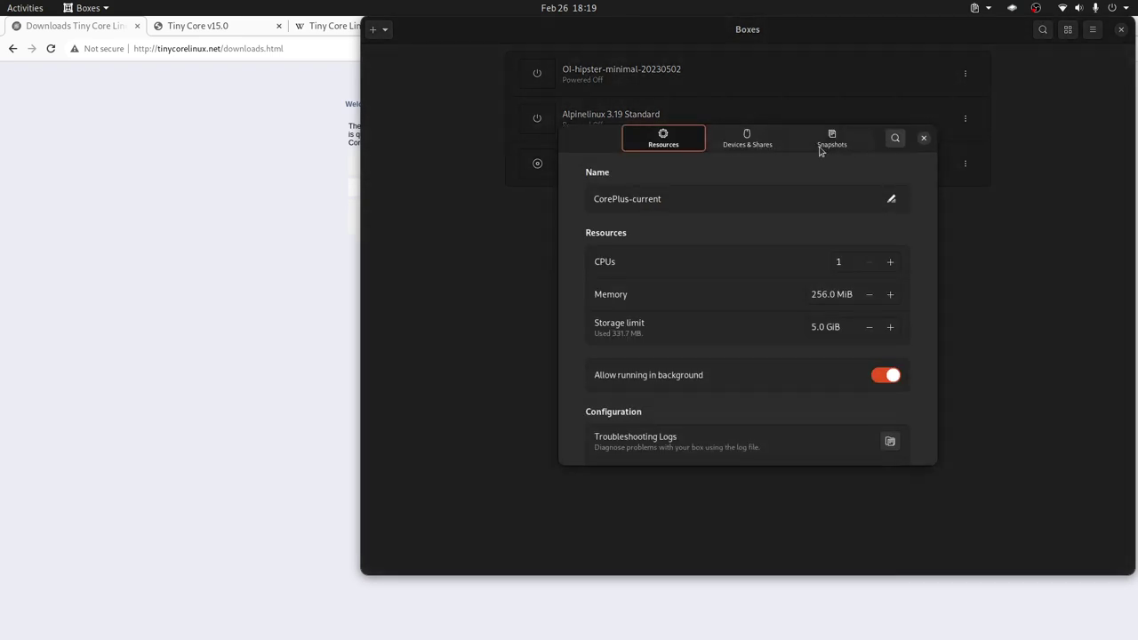
pyautogui.click(767, 139)
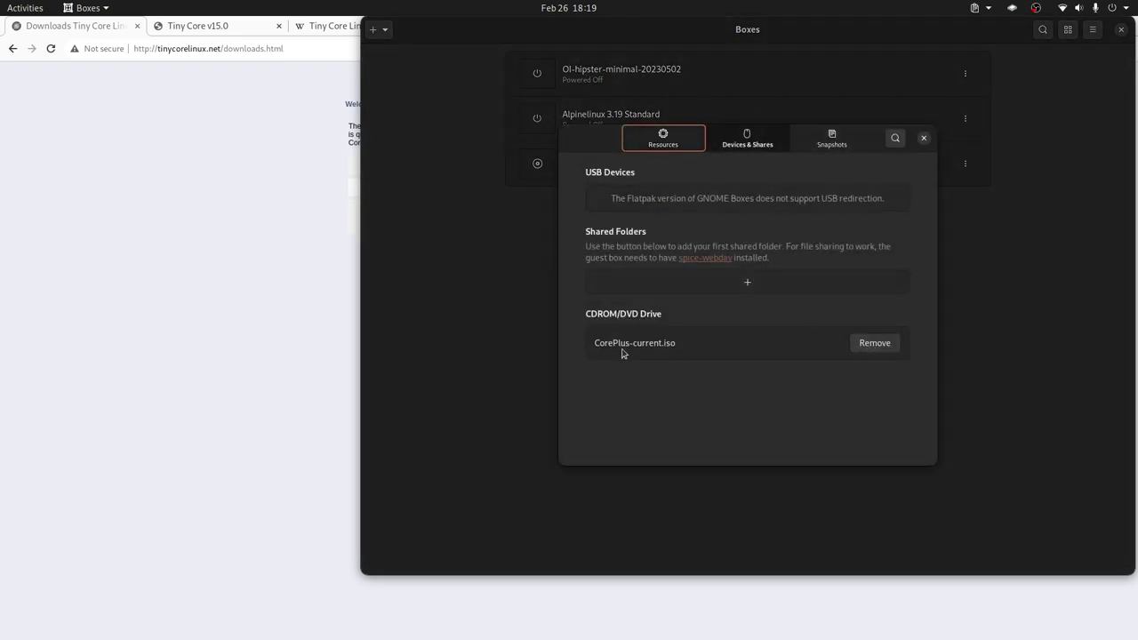
pyautogui.click(876, 349)
pyautogui.click(876, 347)
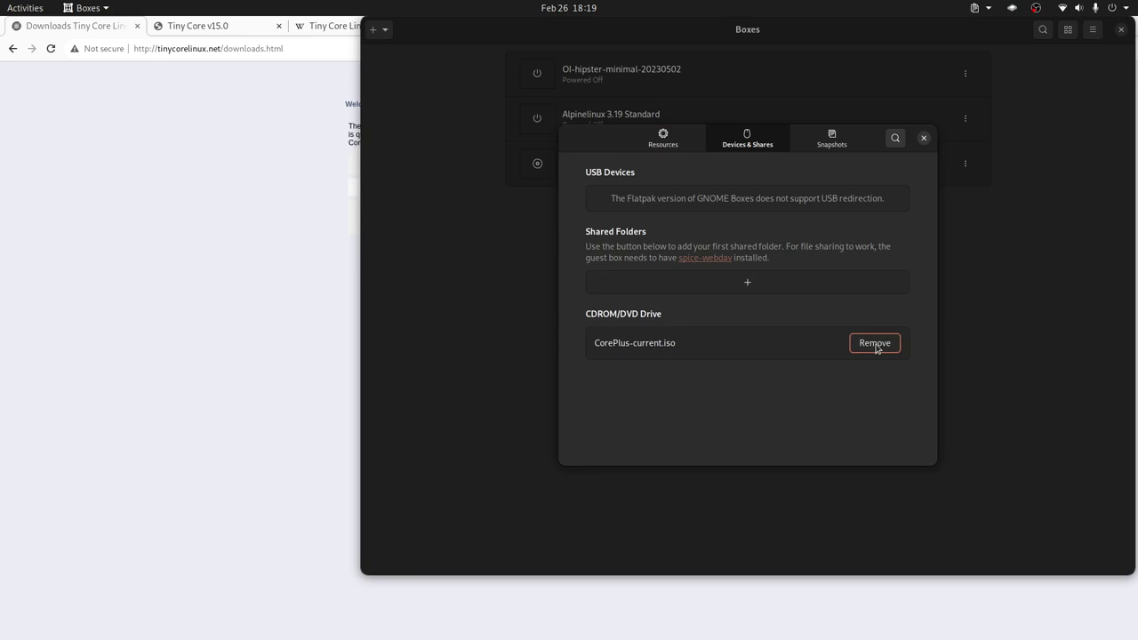
pyautogui.click(924, 141)
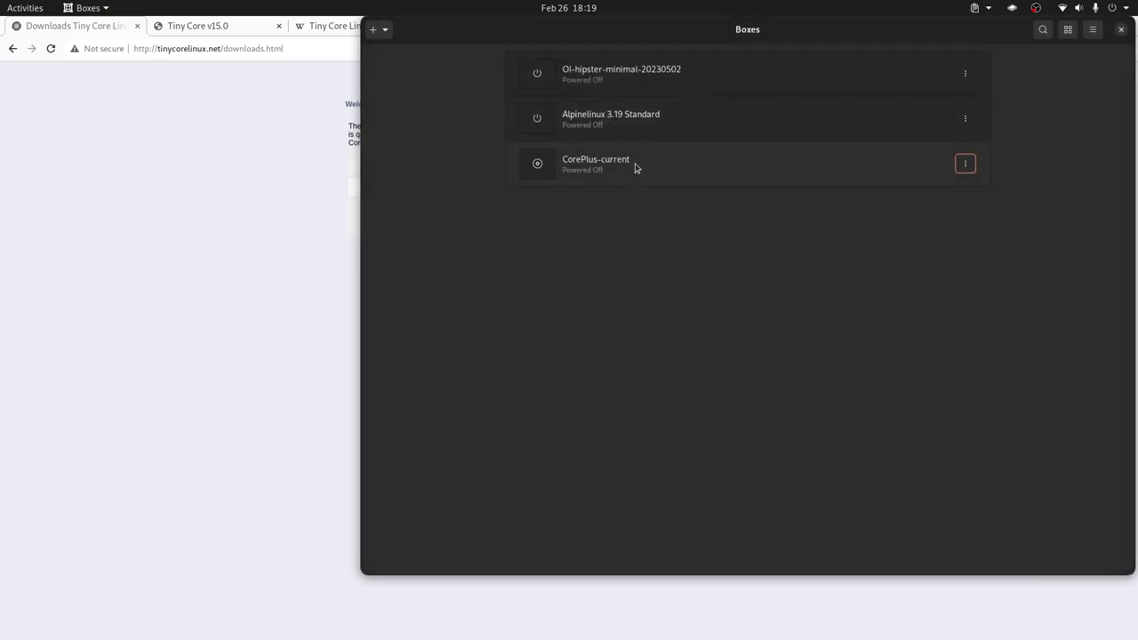
# - Start the CorePlus-current virtual machine
pyautogui.click(637, 167)
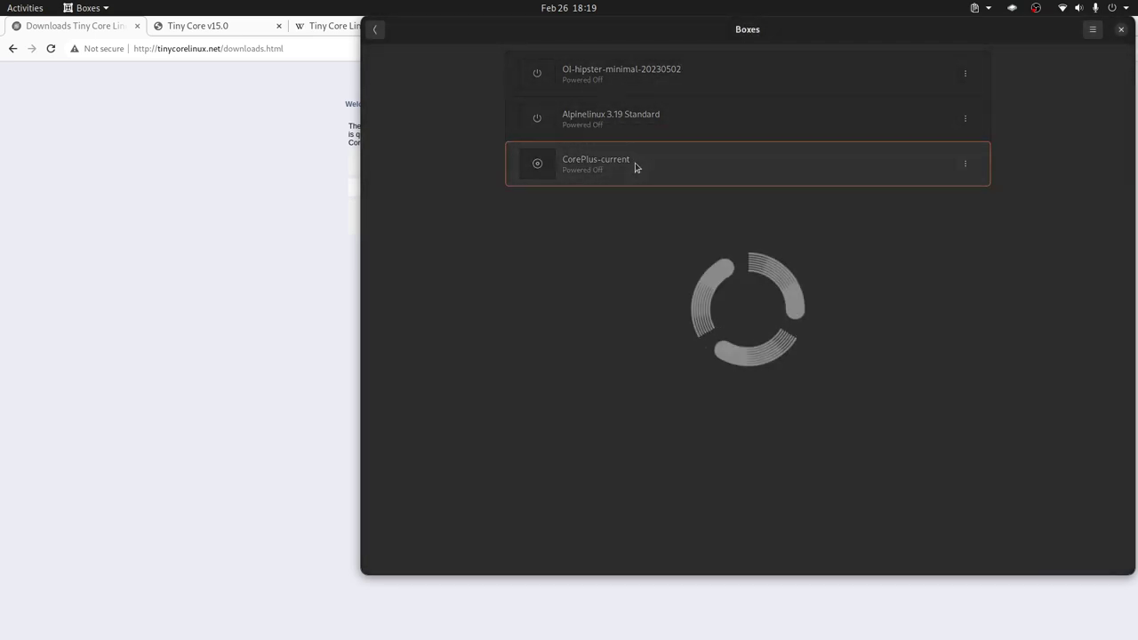